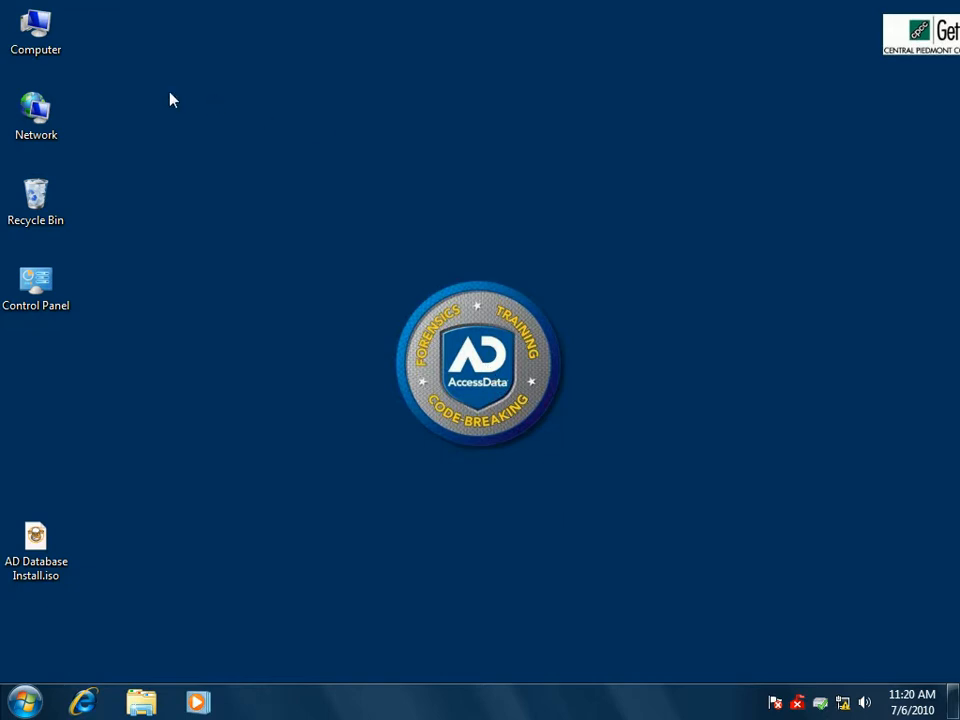
Create a folder named "Distributed Cases" at the root of the Cases (D:) drive.
{"action": "double_click", "coordinate": [48, 42]}
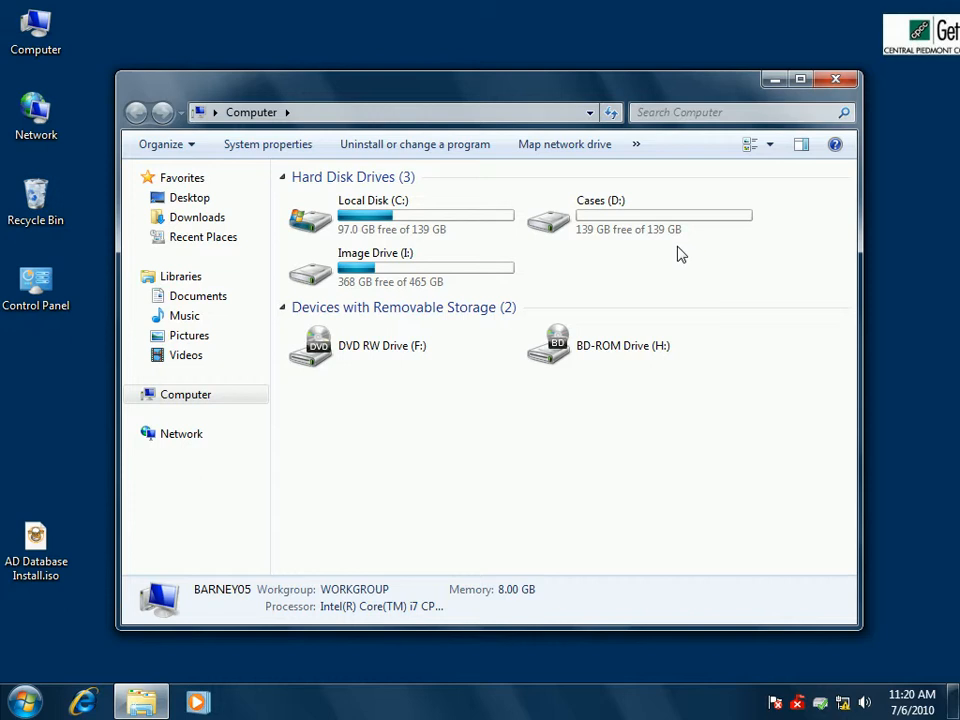
{"action": "double_click", "coordinate": [636, 241]}
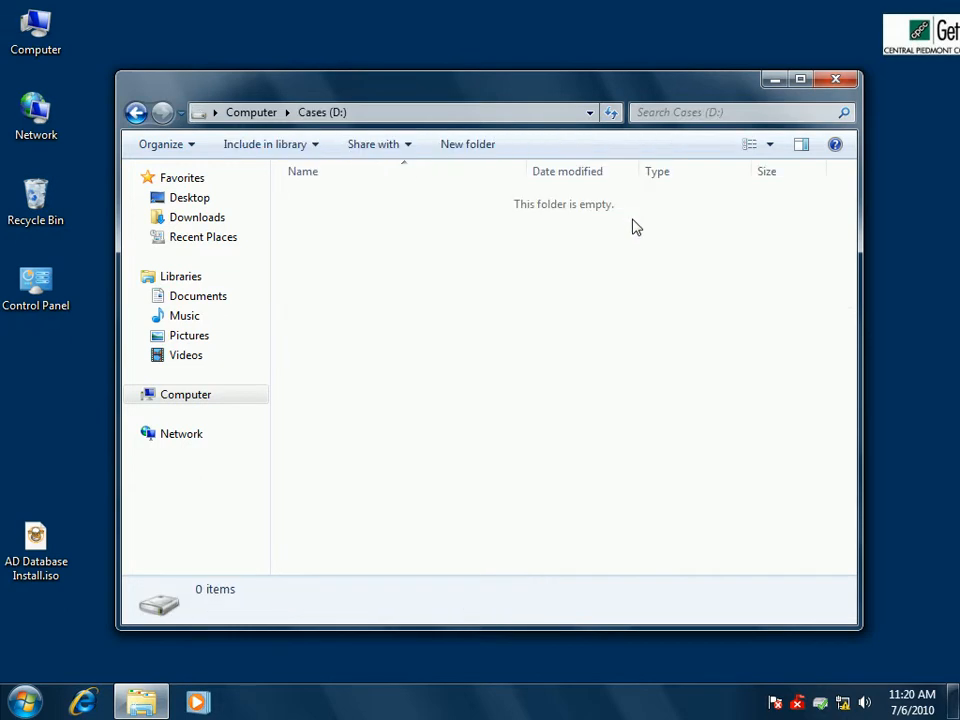
{"action": "right_click", "coordinate": [498, 298]}
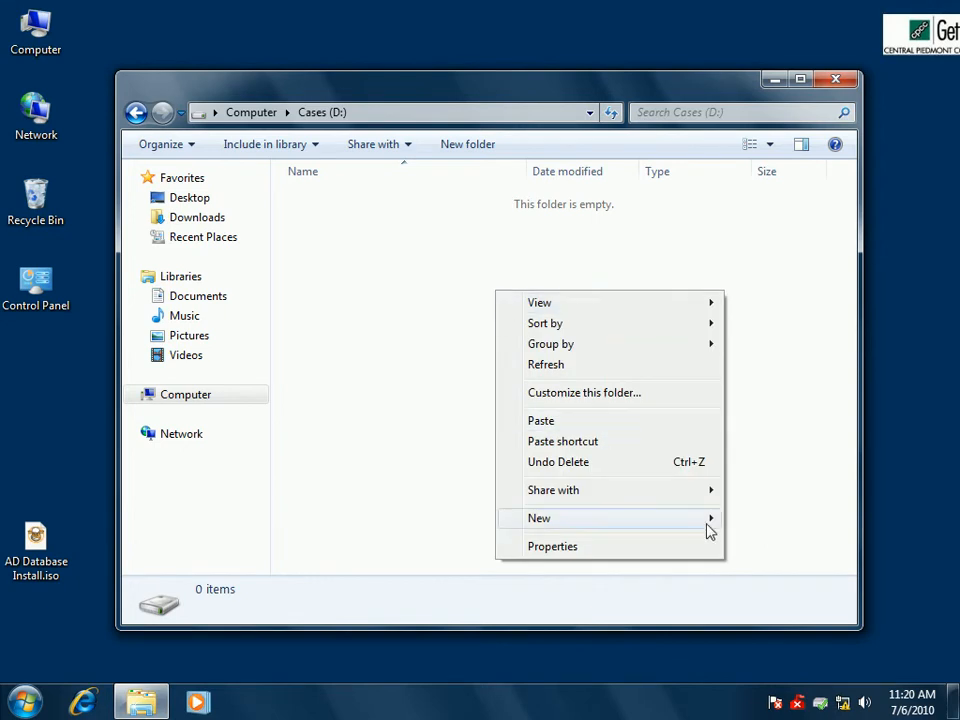
{"action": "mouse_move", "coordinate": [707, 528]}
{"action": "left_click", "coordinate": [315, 267]}
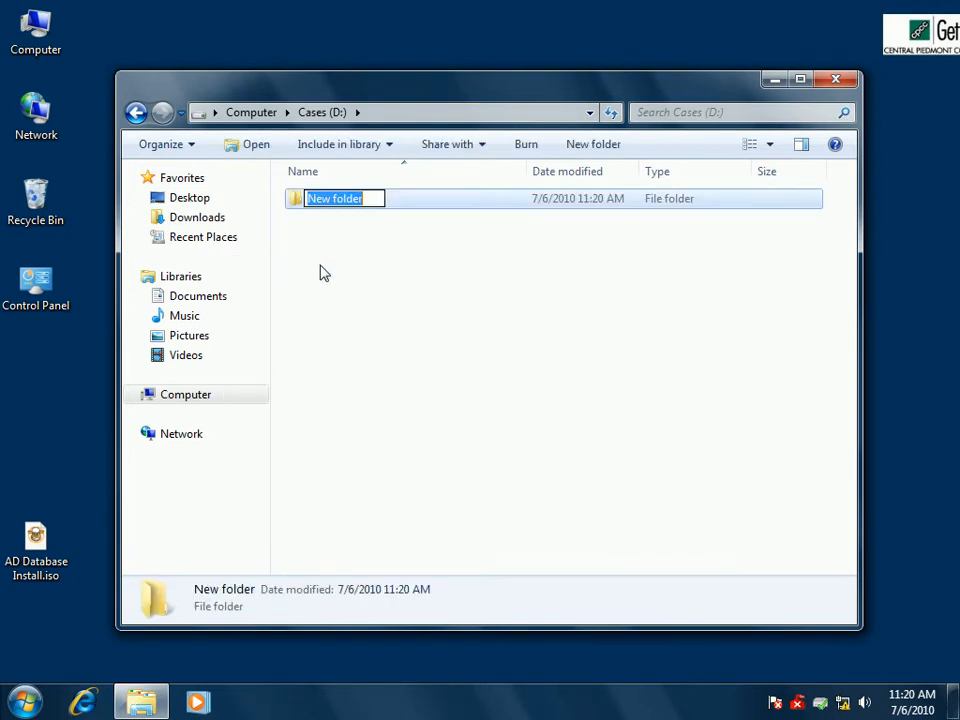
{"action": "type", "text": "Dist"}
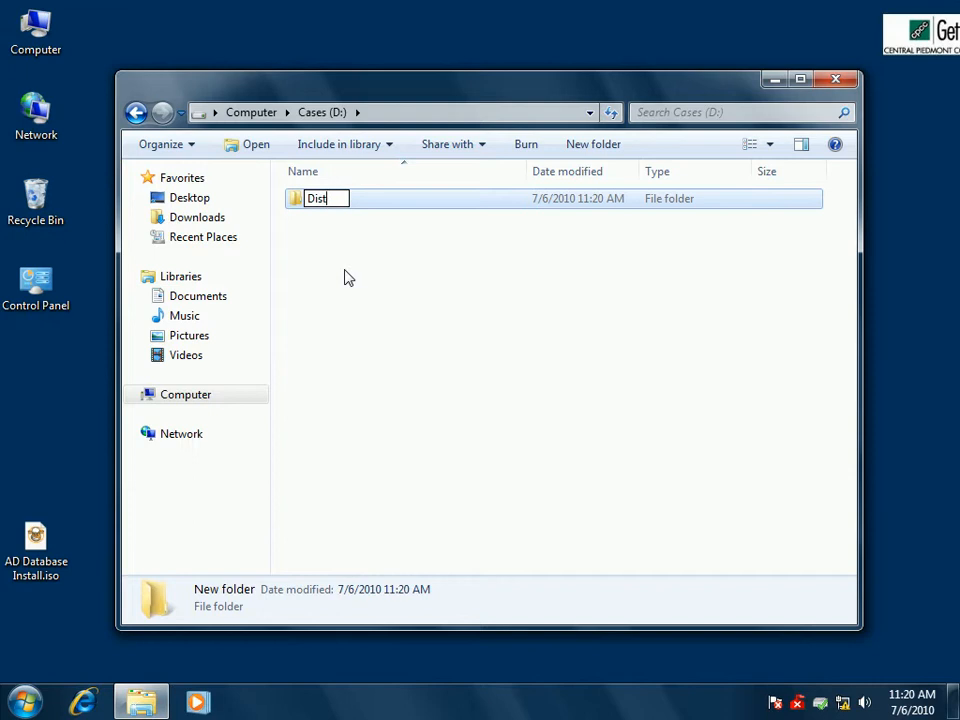
{"action": "type", "text": "ributed Cases"}
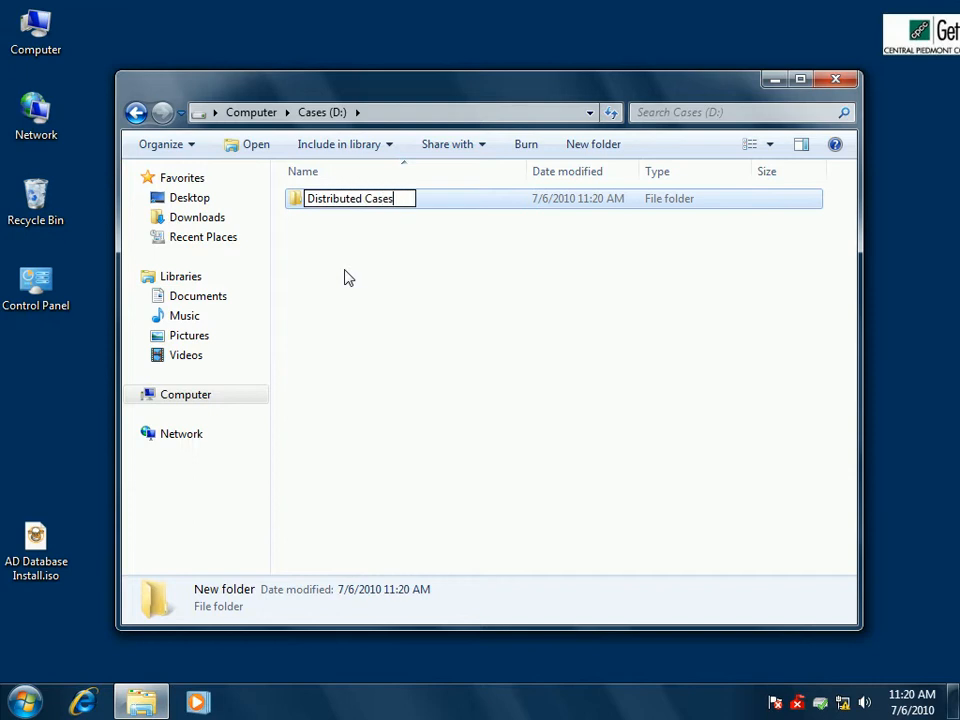
{"action": "left_click", "coordinate": [347, 279]}
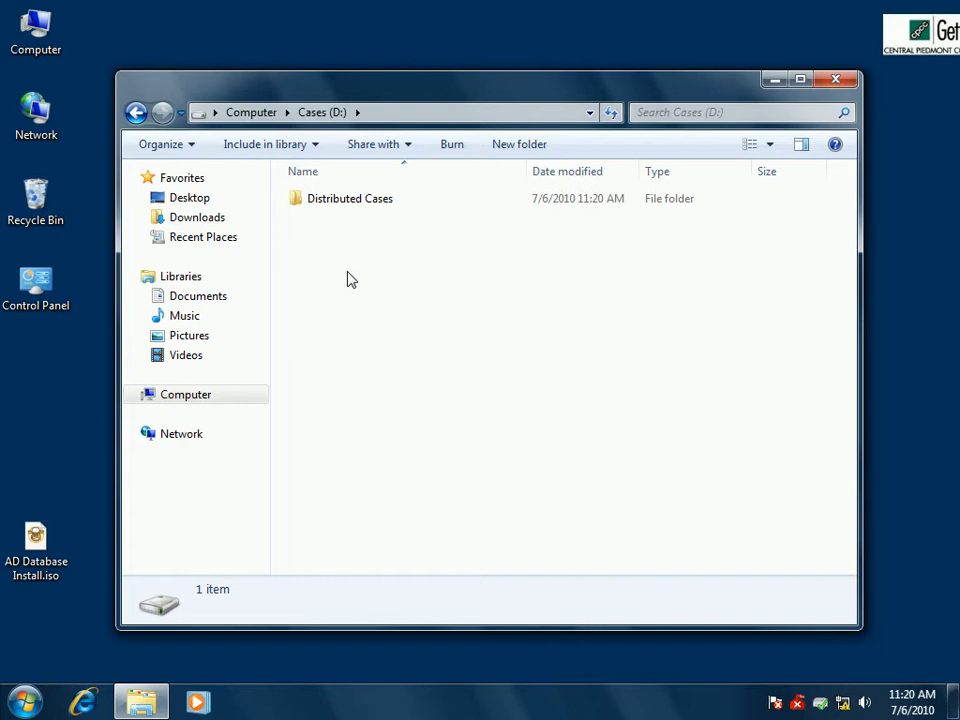
Turn on sharing for the Distributed Cases folder in its advanced sharing settings.
{"action": "right_click", "coordinate": [363, 203]}
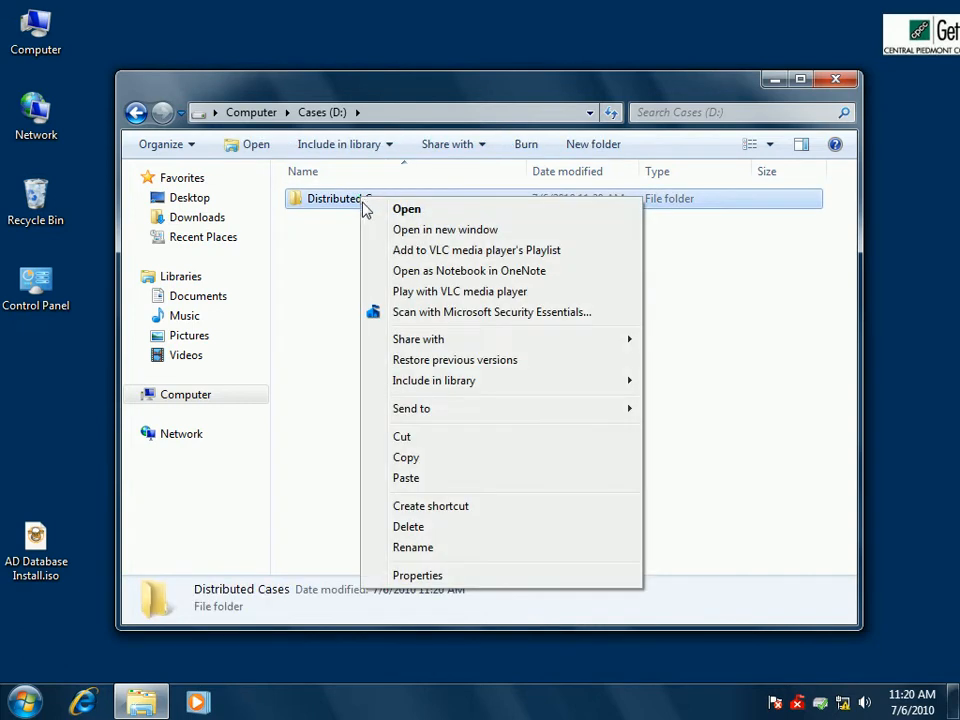
{"action": "mouse_move", "coordinate": [631, 343]}
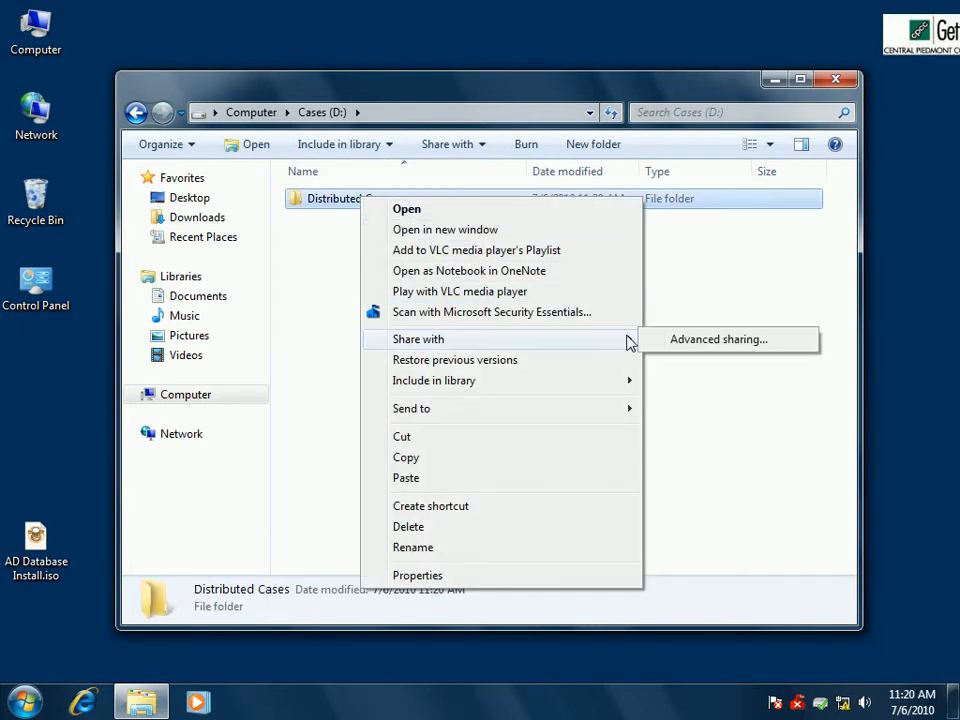
{"action": "left_click", "coordinate": [703, 350]}
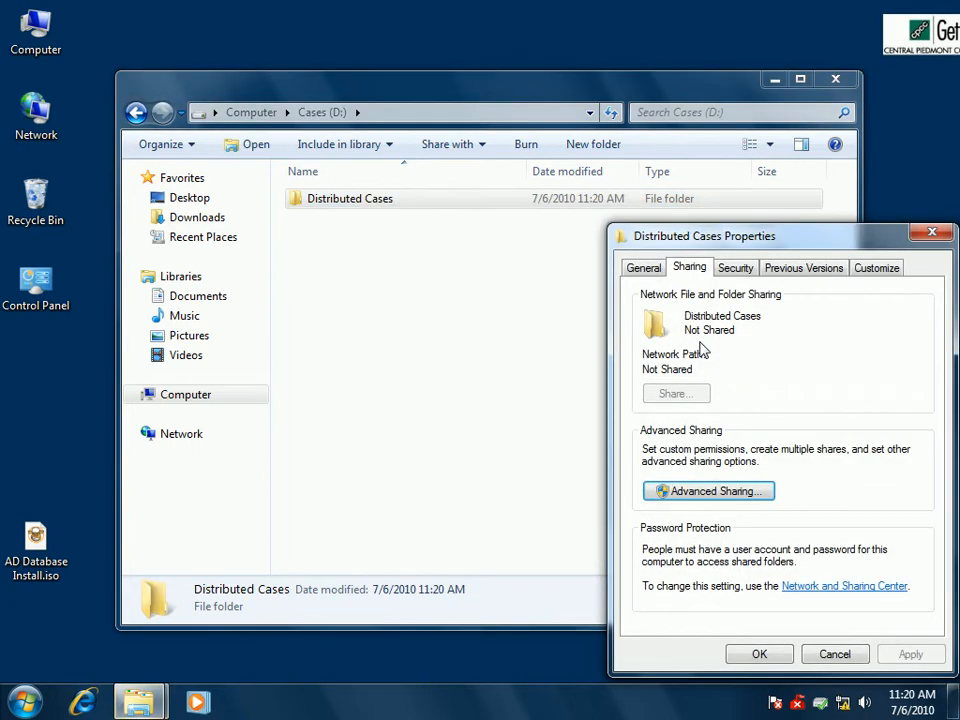
{"action": "left_click_drag", "start_coordinate": [701, 242], "coordinate": [358, 138]}
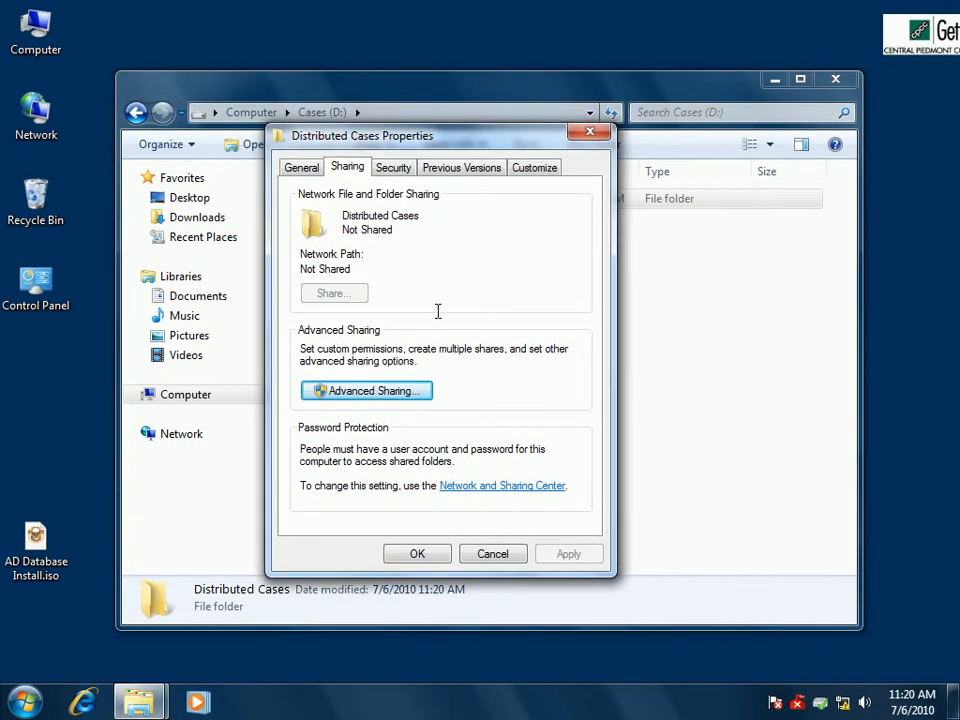
{"action": "left_click", "coordinate": [400, 394]}
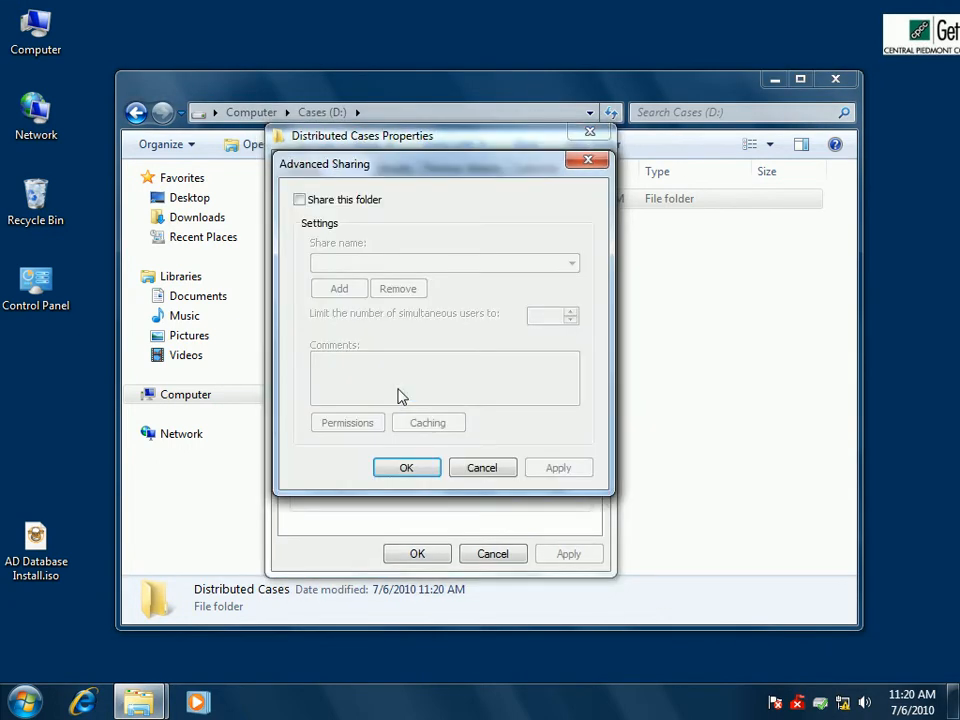
{"action": "left_click", "coordinate": [300, 202]}
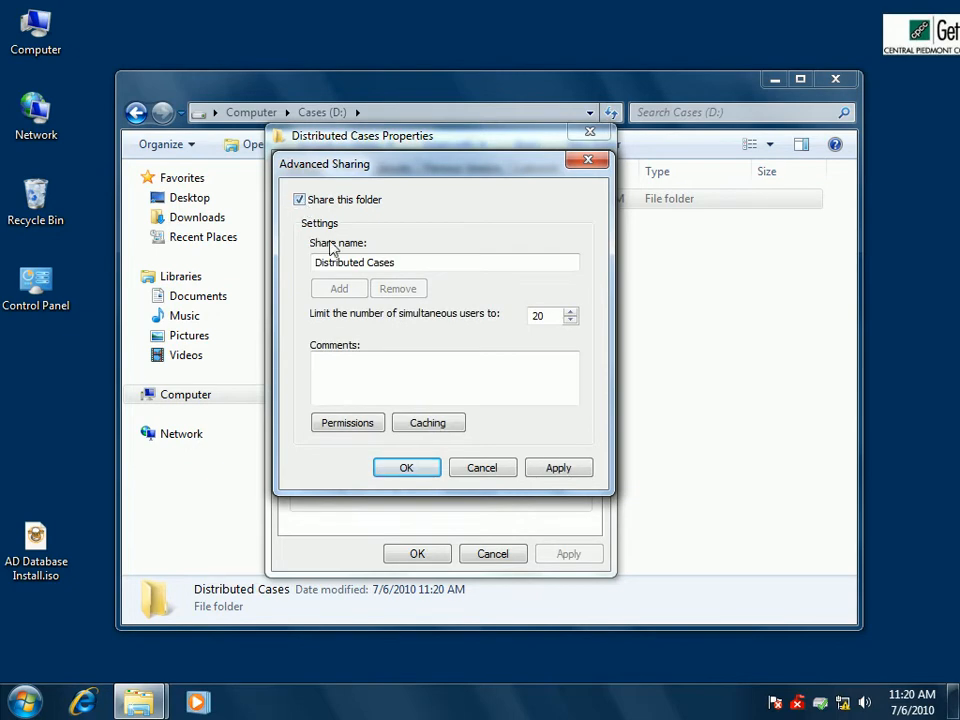
Add the local ftk account to the share permissions of Distributed Cases by searching the available users and groups.
{"action": "left_click", "coordinate": [350, 425]}
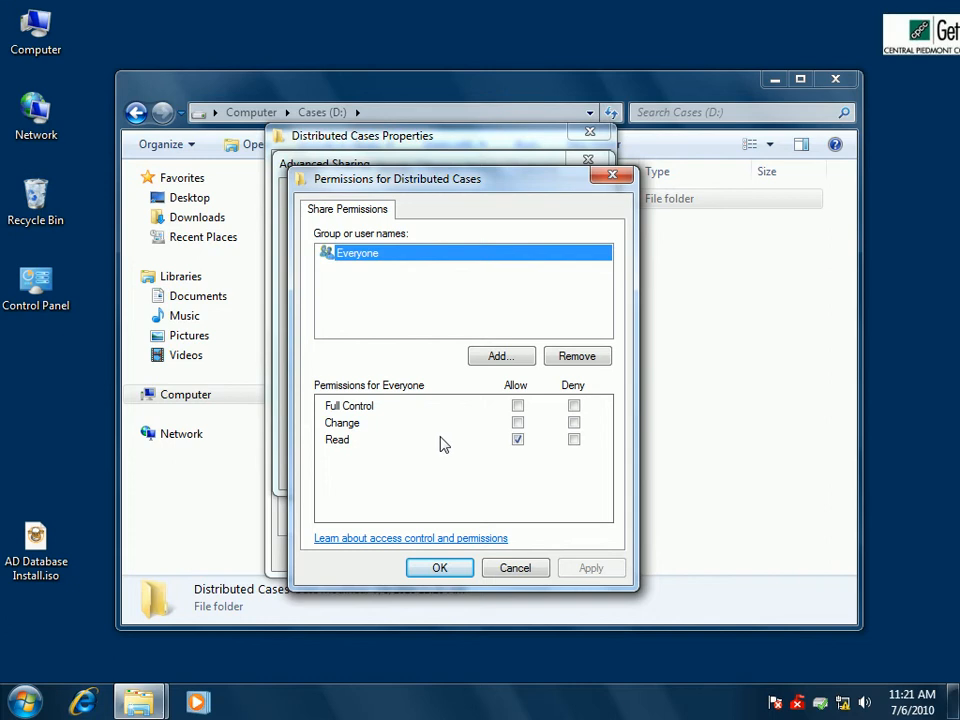
{"action": "left_click", "coordinate": [519, 361]}
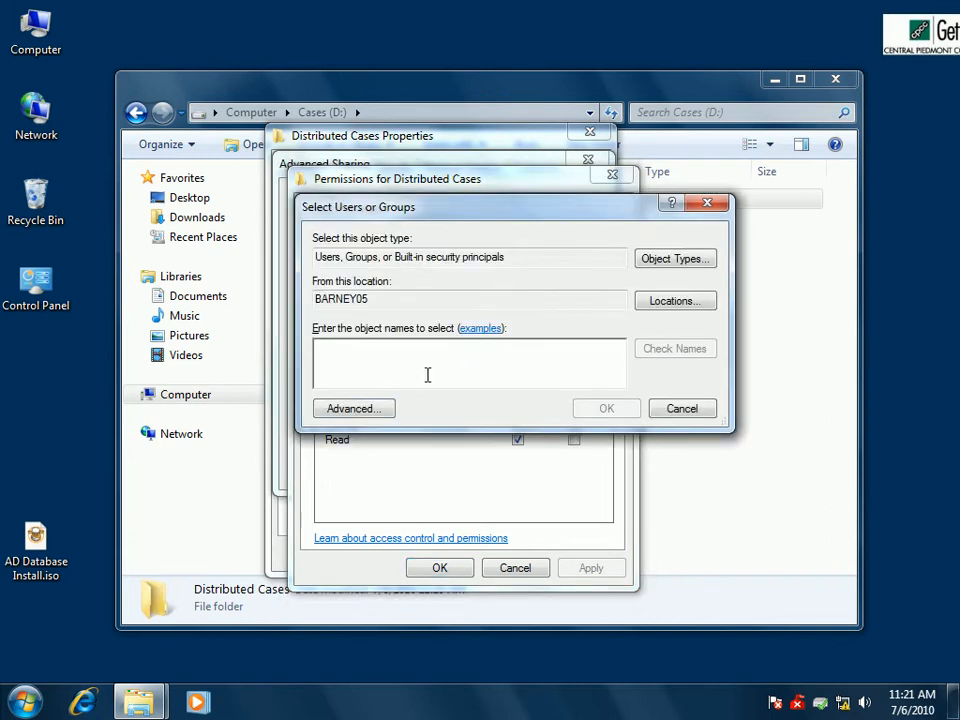
{"action": "left_click", "coordinate": [354, 410]}
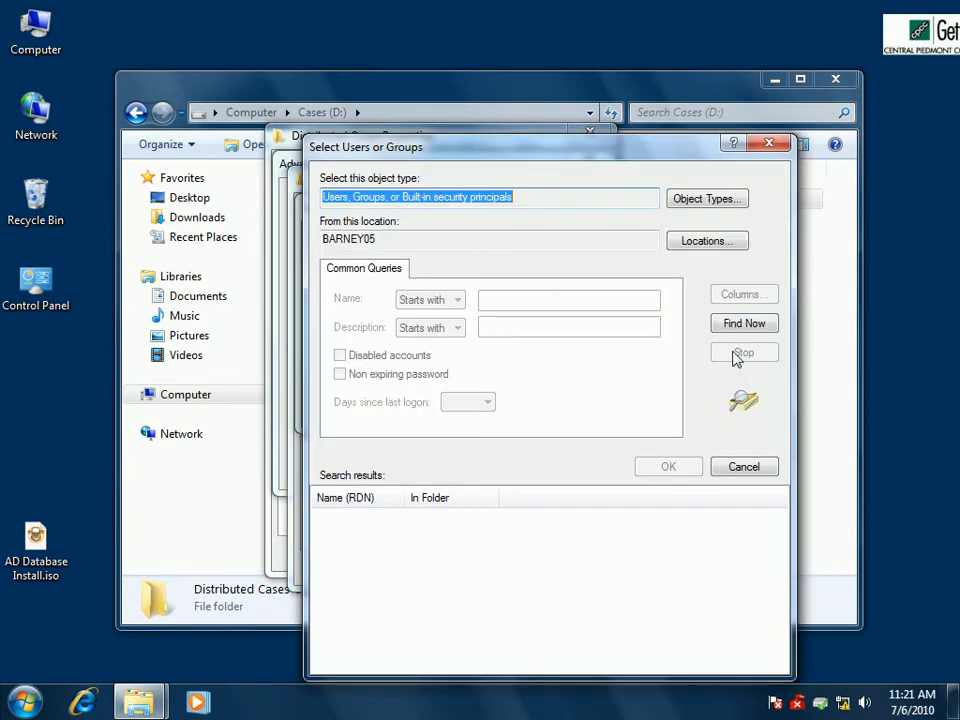
{"action": "left_click", "coordinate": [745, 325]}
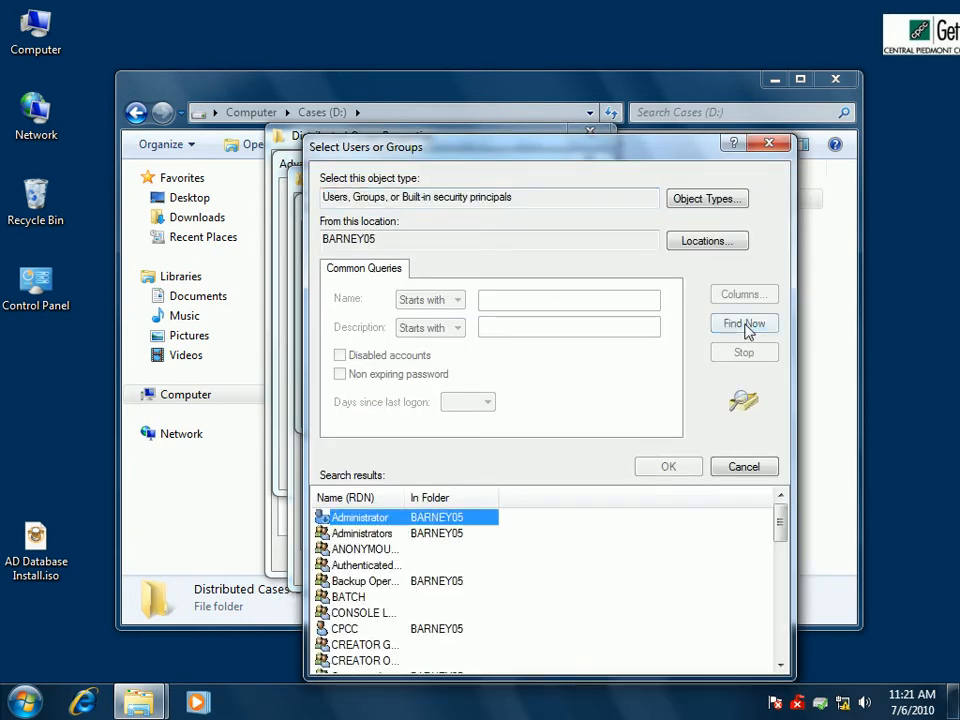
{"action": "scroll", "coordinate": [780, 538], "scroll_direction": "down", "scroll_amount": 1}
{"action": "left_click_drag", "start_coordinate": [783, 540], "coordinate": [781, 568]}
{"action": "left_click", "coordinate": [338, 598]}
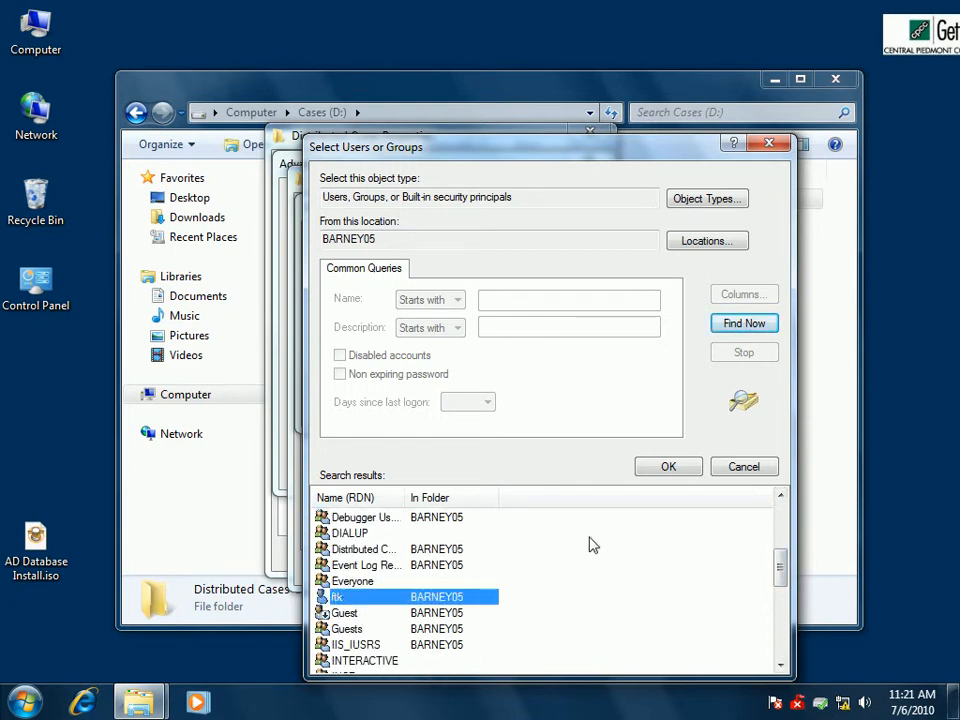
{"action": "left_click", "coordinate": [664, 470]}
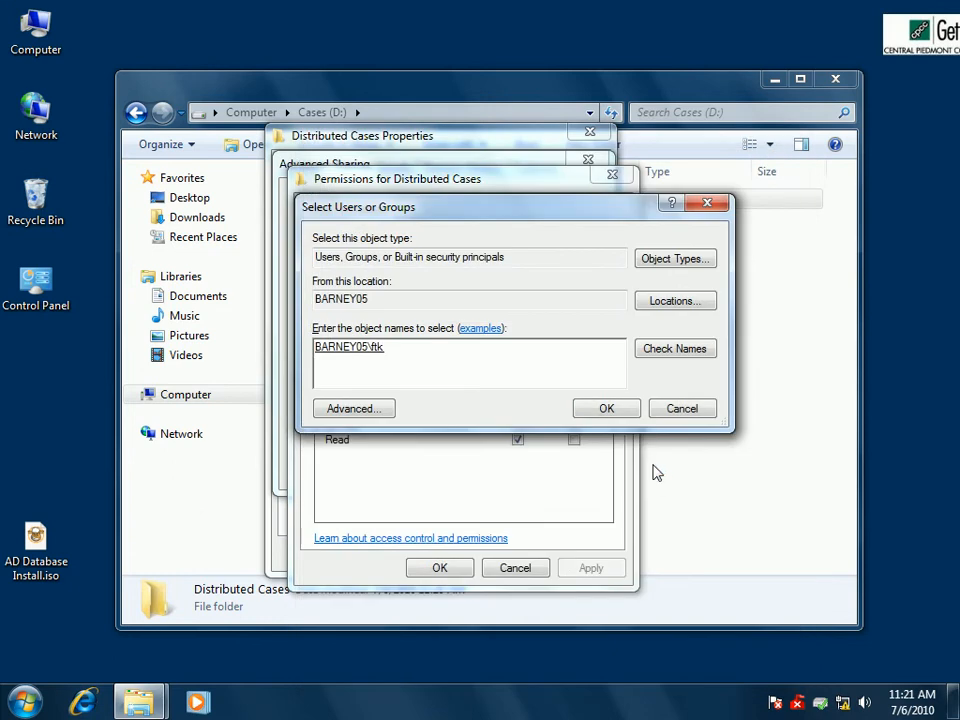
{"action": "left_click", "coordinate": [598, 414]}
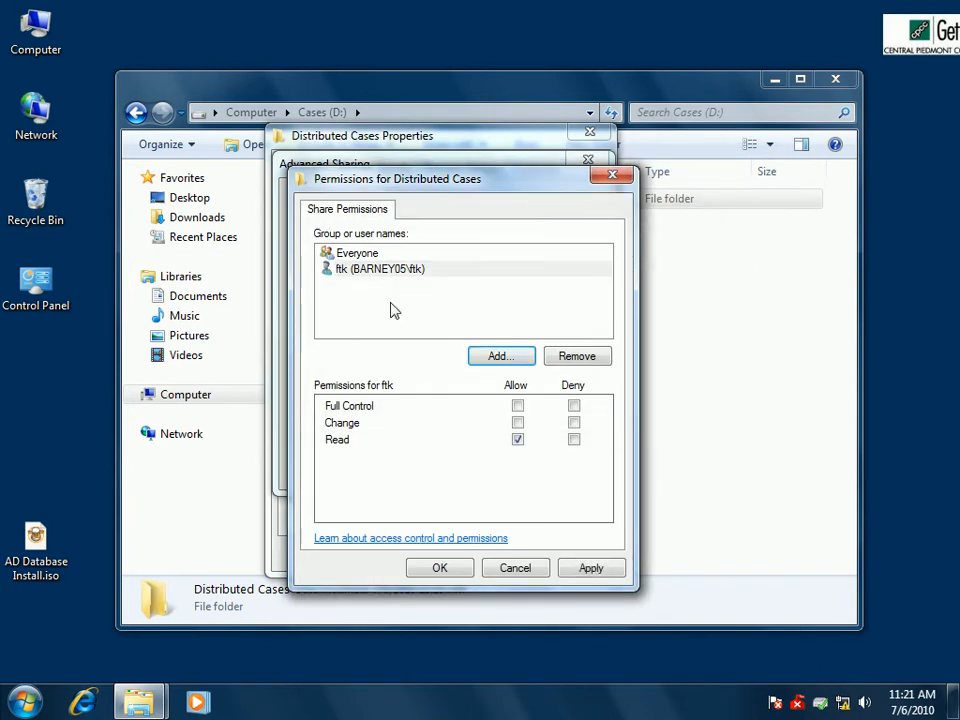
Allow ftk Full Control in the share permissions and apply the advanced sharing settings.
{"action": "left_click", "coordinate": [360, 272]}
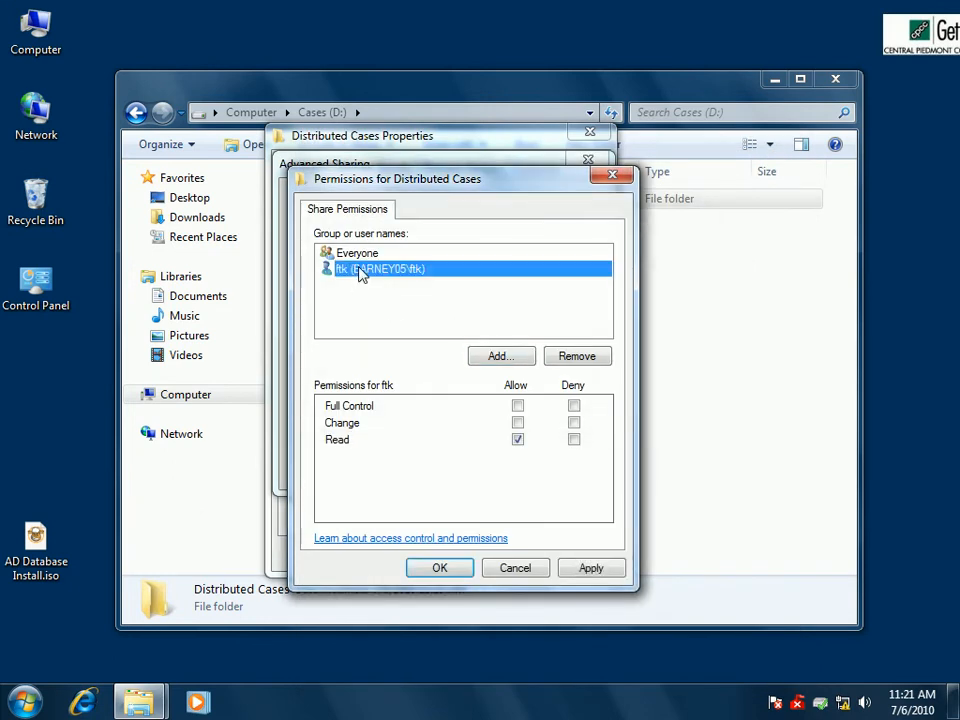
{"action": "left_click", "coordinate": [517, 406]}
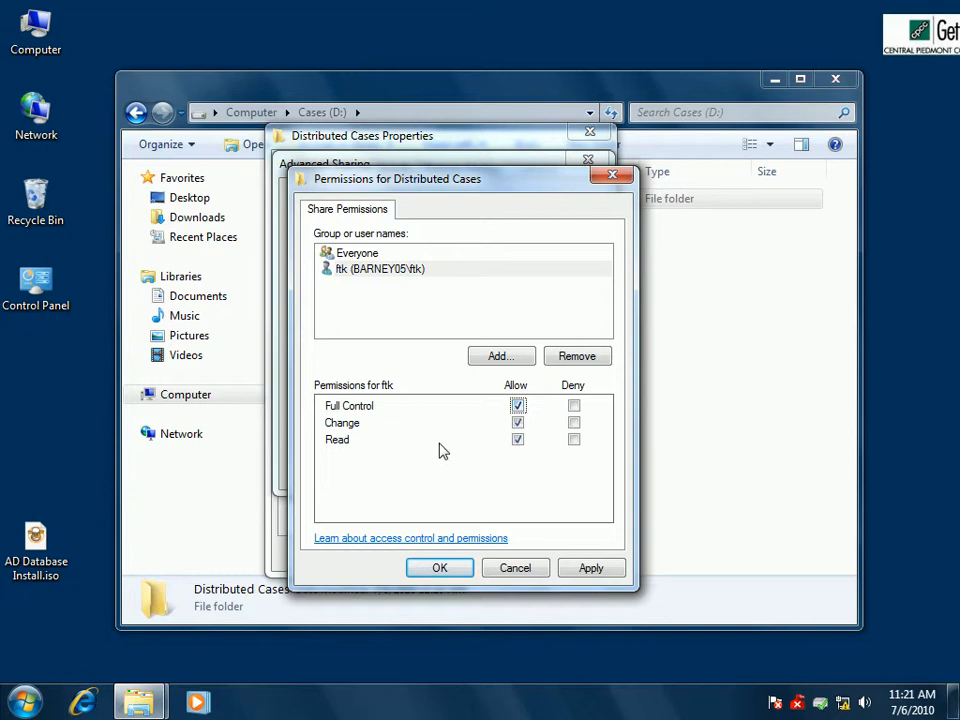
{"action": "left_click", "coordinate": [587, 569]}
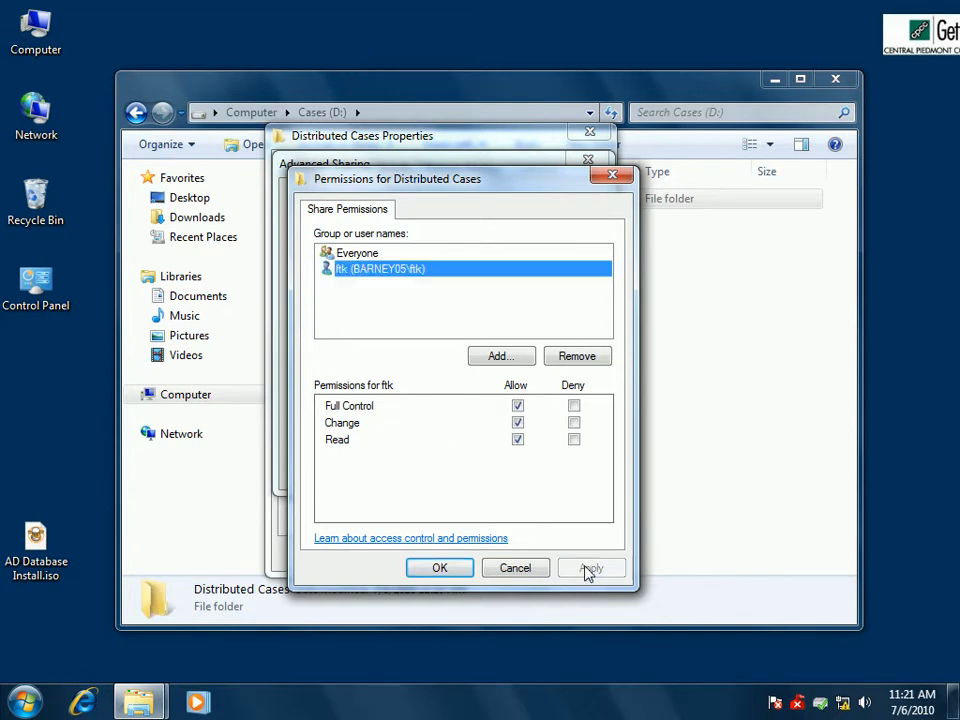
{"action": "left_click", "coordinate": [452, 568]}
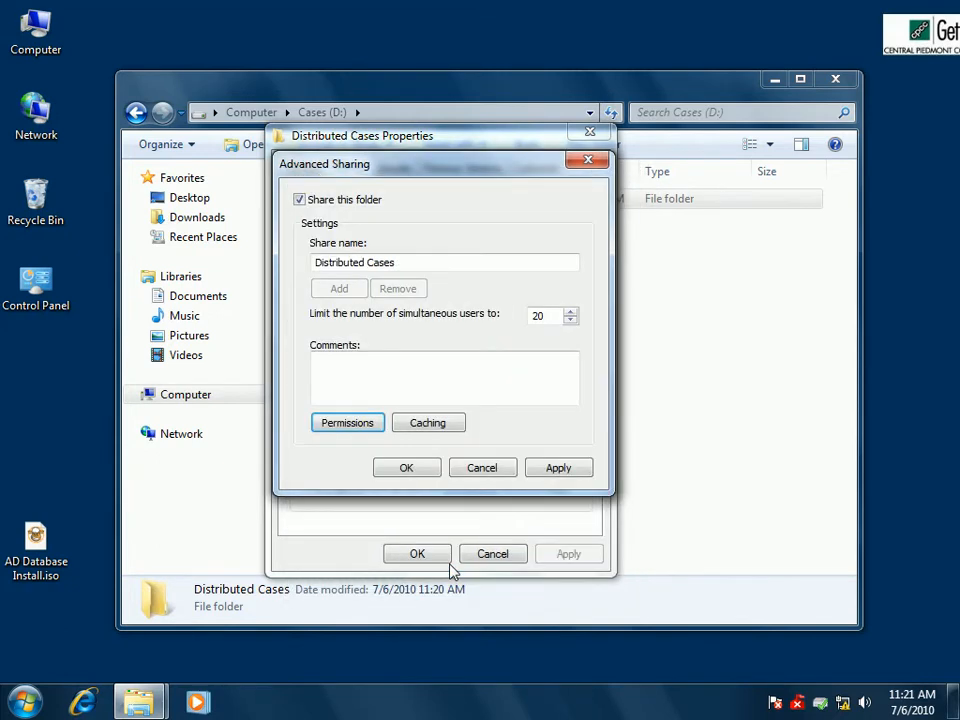
{"action": "left_click", "coordinate": [556, 467]}
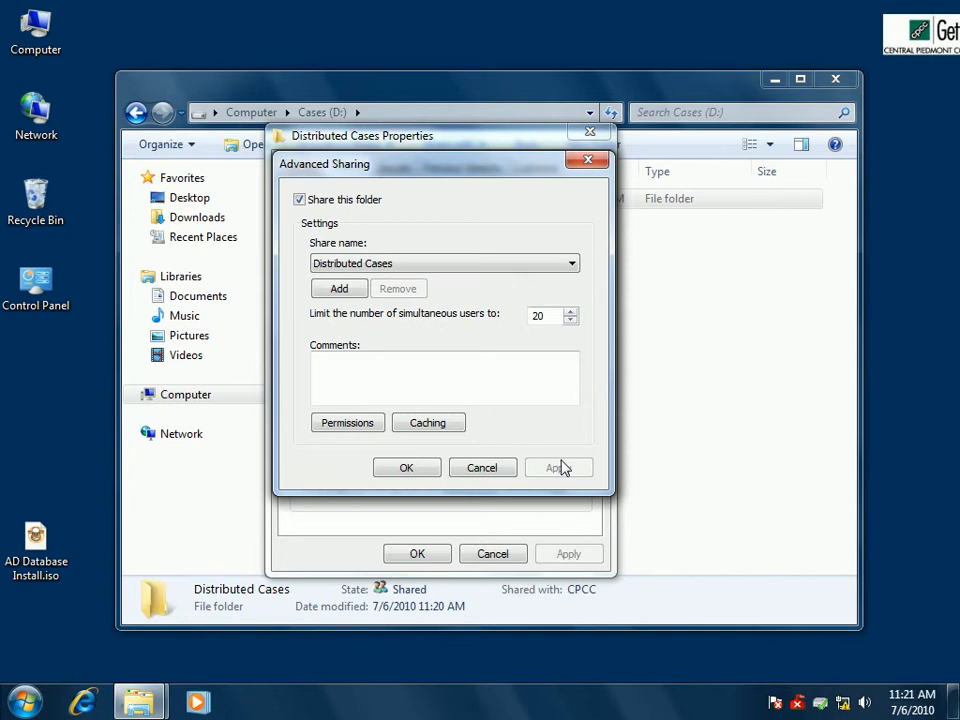
{"action": "left_click", "coordinate": [413, 469]}
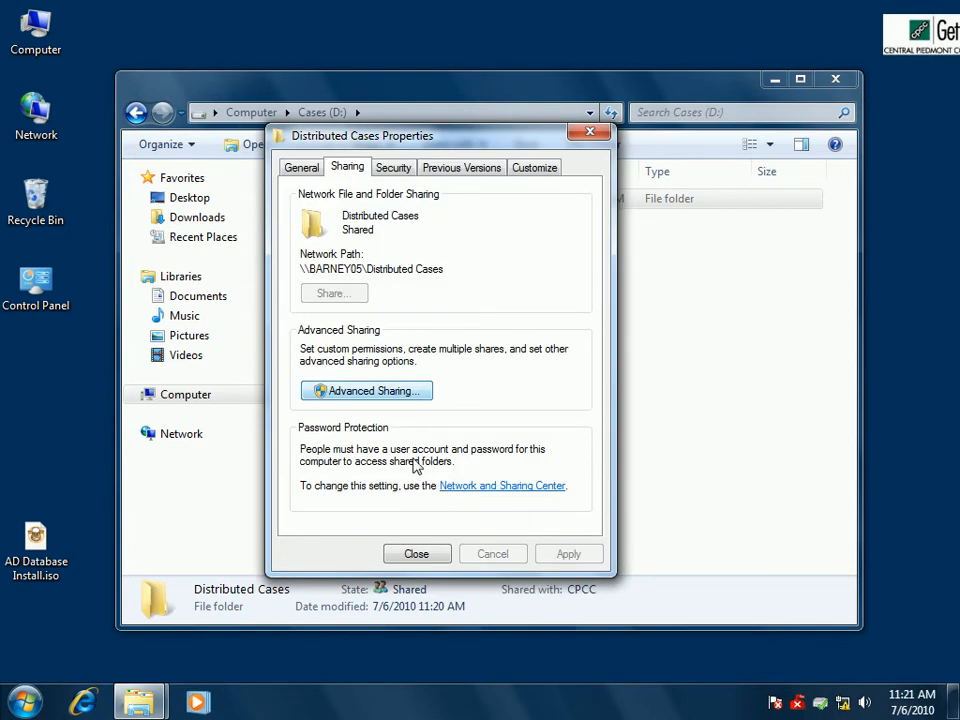
Add the local ftk account to the security permissions of Distributed Cases and select its entry.
{"action": "left_click", "coordinate": [403, 172]}
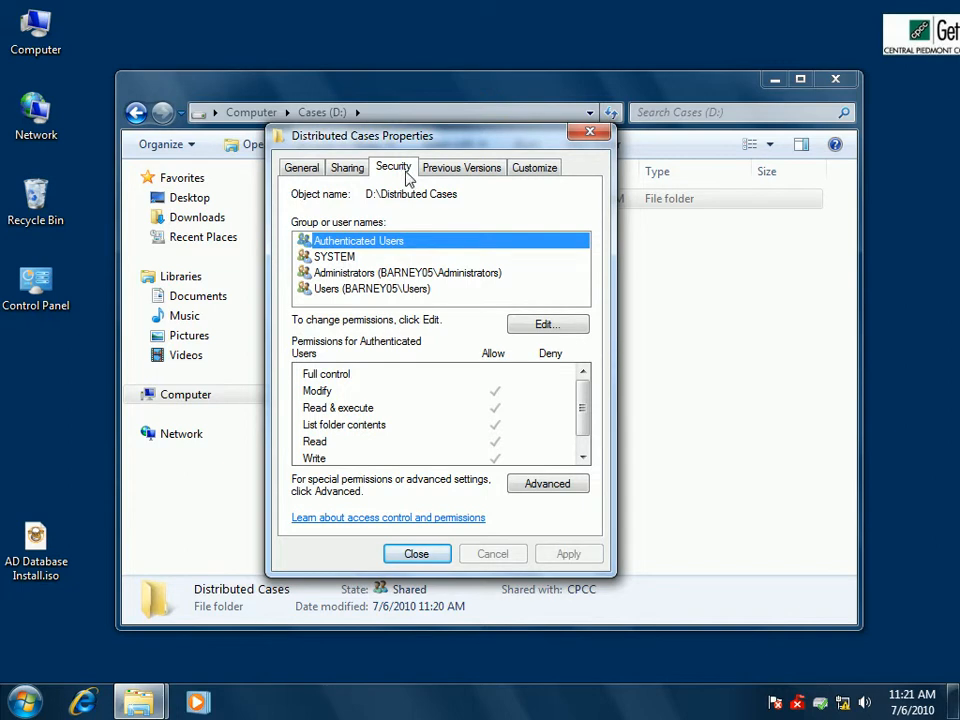
{"action": "left_click", "coordinate": [553, 326]}
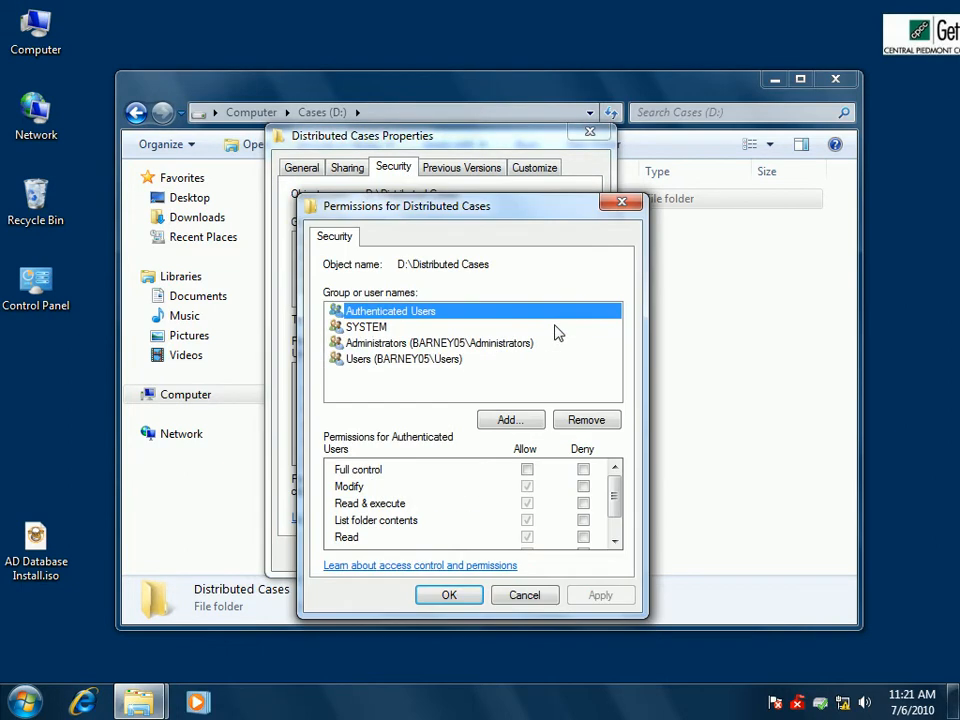
{"action": "left_click", "coordinate": [509, 421]}
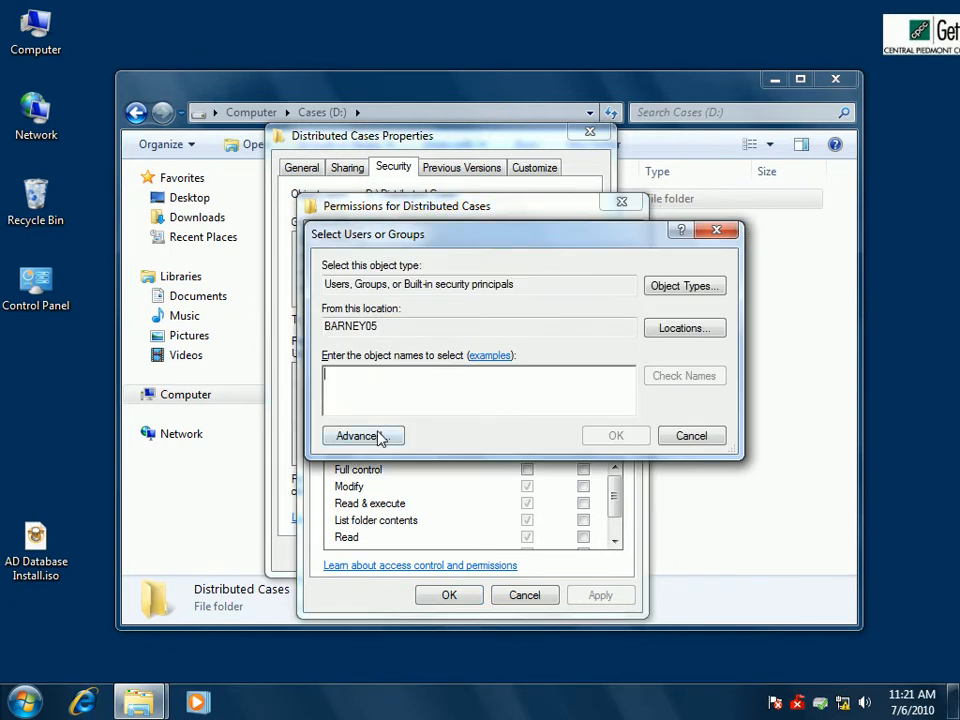
{"action": "left_click", "coordinate": [374, 441]}
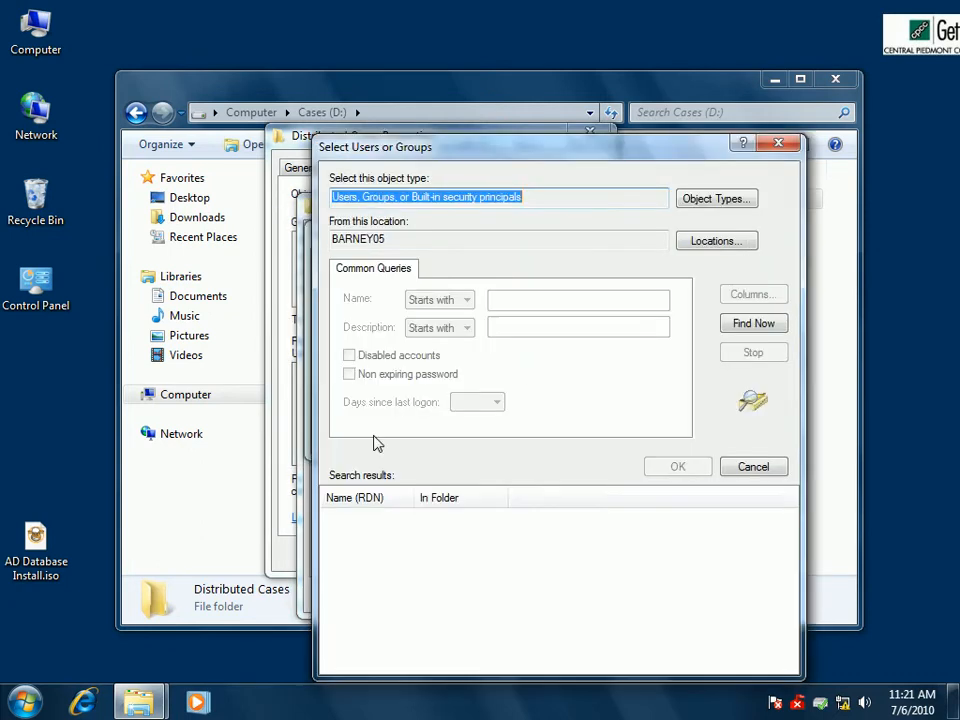
{"action": "left_click", "coordinate": [753, 325]}
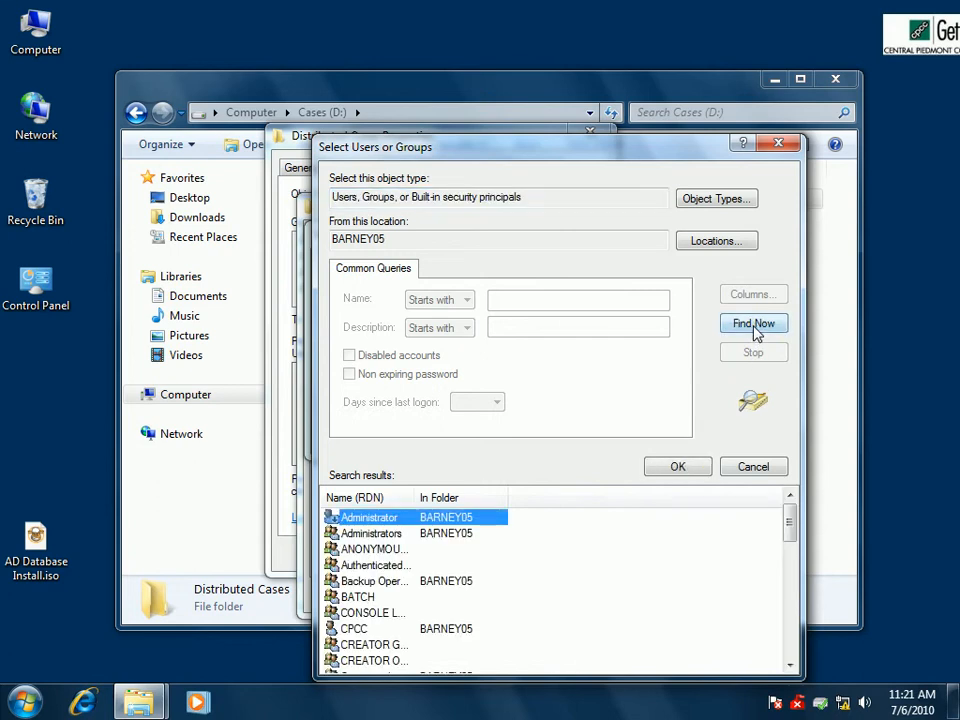
{"action": "left_click_drag", "start_coordinate": [790, 505], "coordinate": [789, 574]}
{"action": "left_click", "coordinate": [336, 565]}
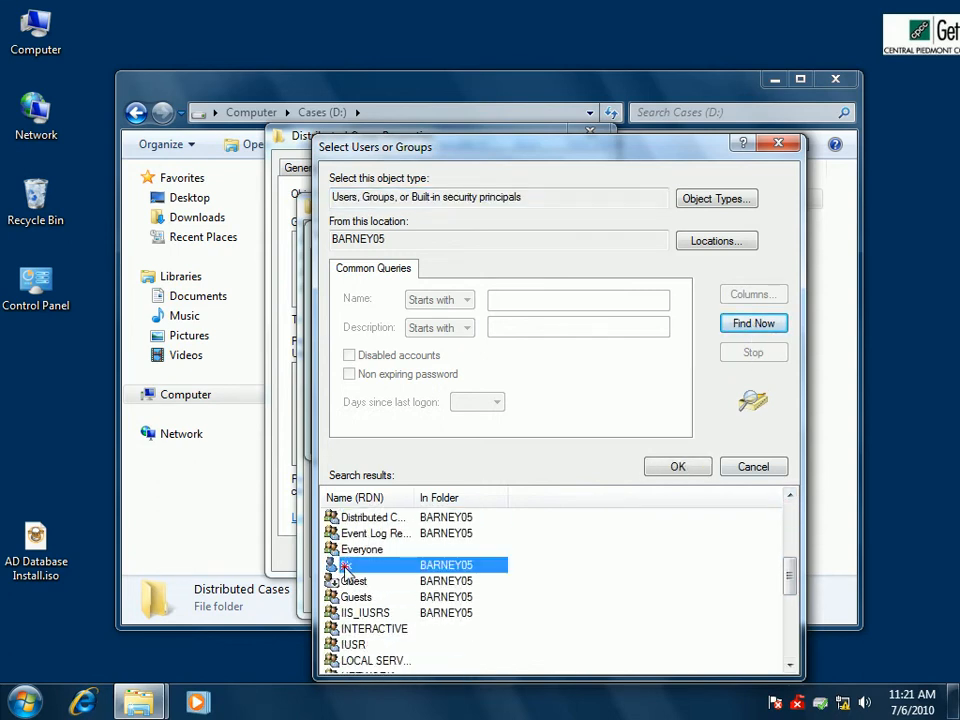
{"action": "left_click", "coordinate": [676, 470]}
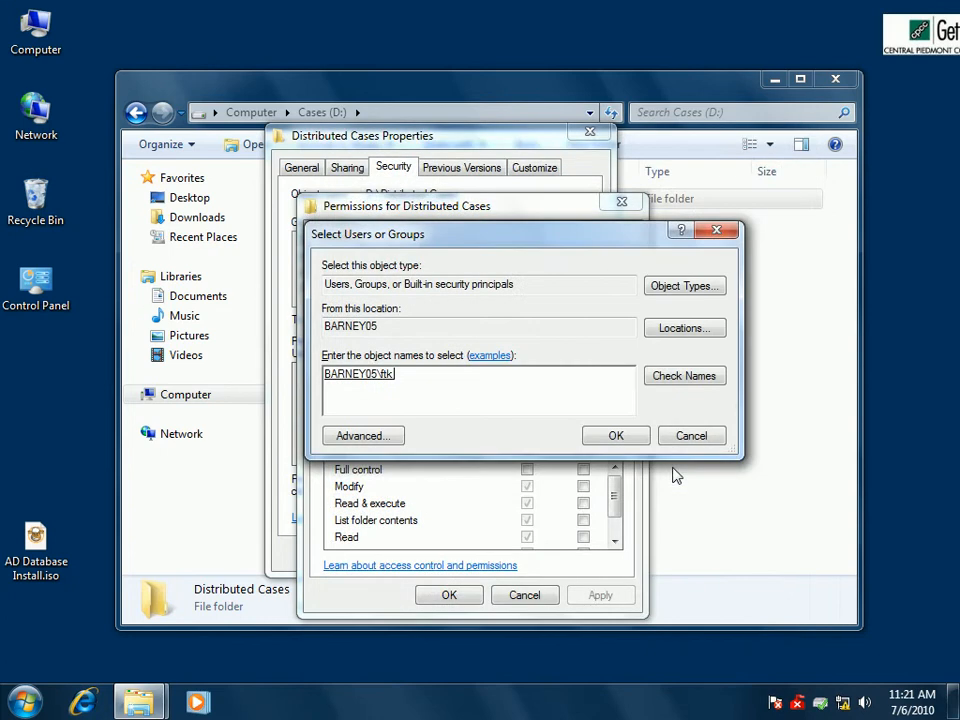
{"action": "left_click", "coordinate": [616, 435]}
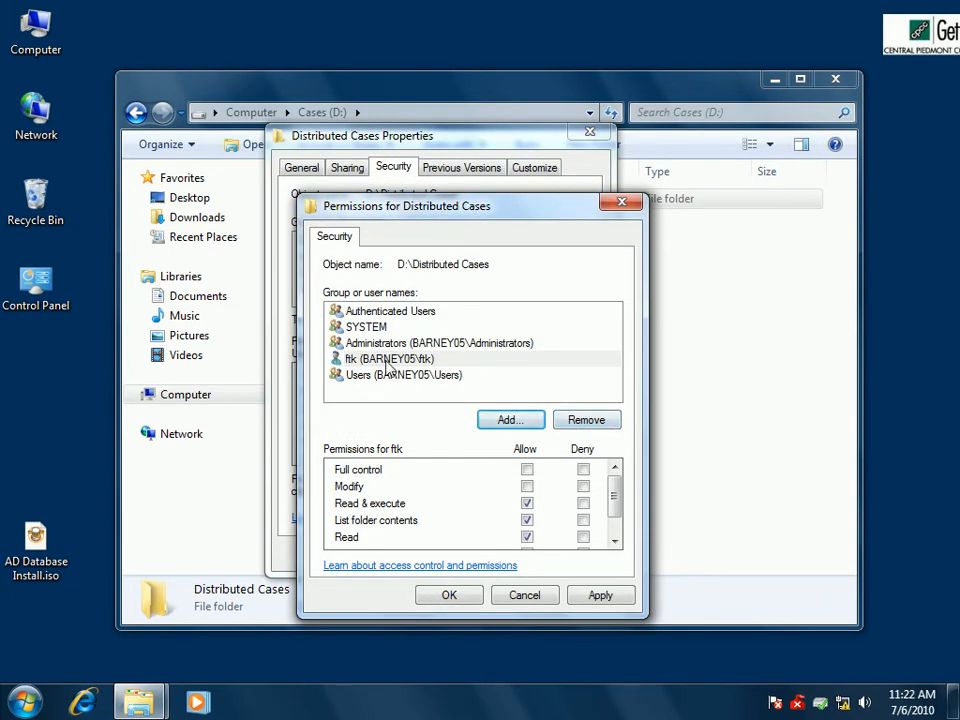
{"action": "left_click", "coordinate": [388, 360]}
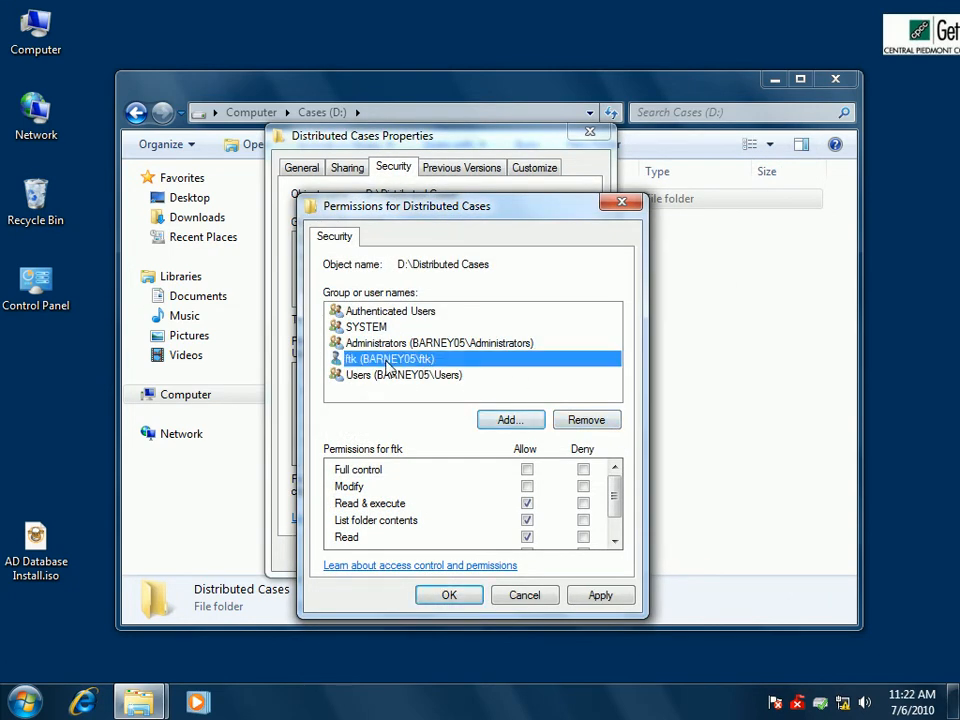
Allow ftk Full control in the security permissions of Distributed Cases, apply the change and close the folder's properties.
{"action": "left_click", "coordinate": [527, 471]}
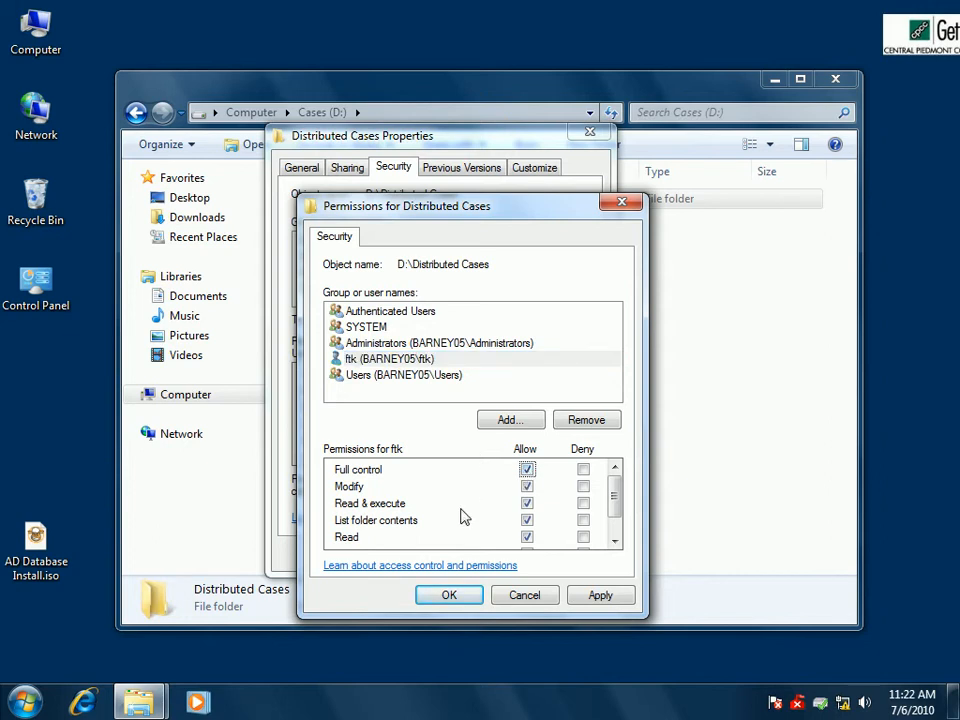
{"action": "mouse_move", "coordinate": [614, 500]}
{"action": "left_mouse_down"}
{"action": "mouse_move", "coordinate": [611, 514]}
{"action": "mouse_move", "coordinate": [613, 489]}
{"action": "left_mouse_up"}
{"action": "left_click", "coordinate": [600, 595]}
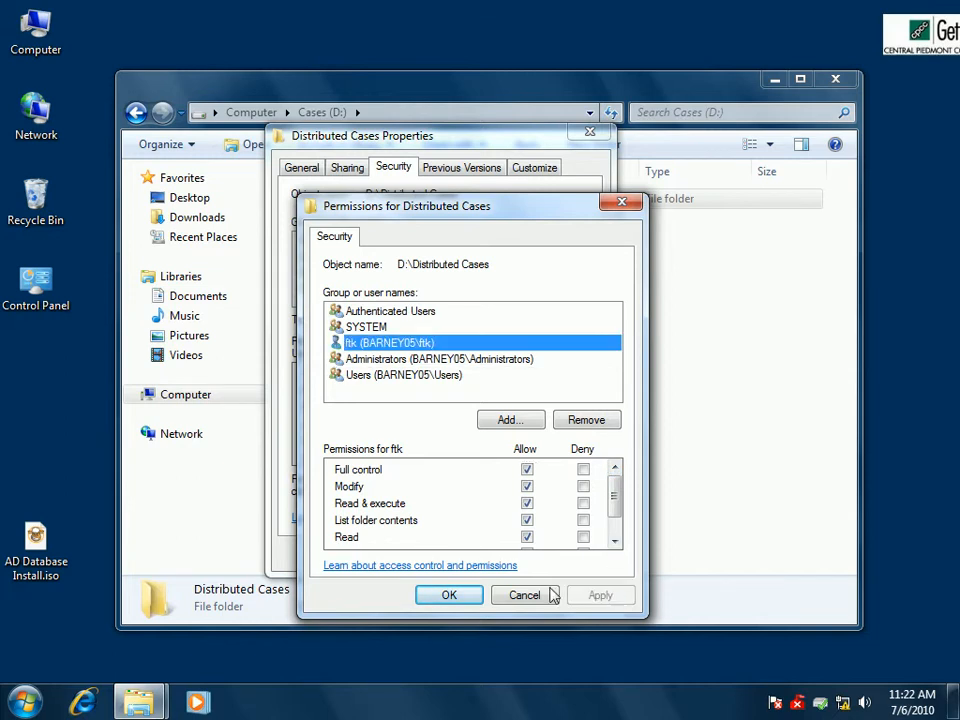
{"action": "left_click", "coordinate": [462, 595]}
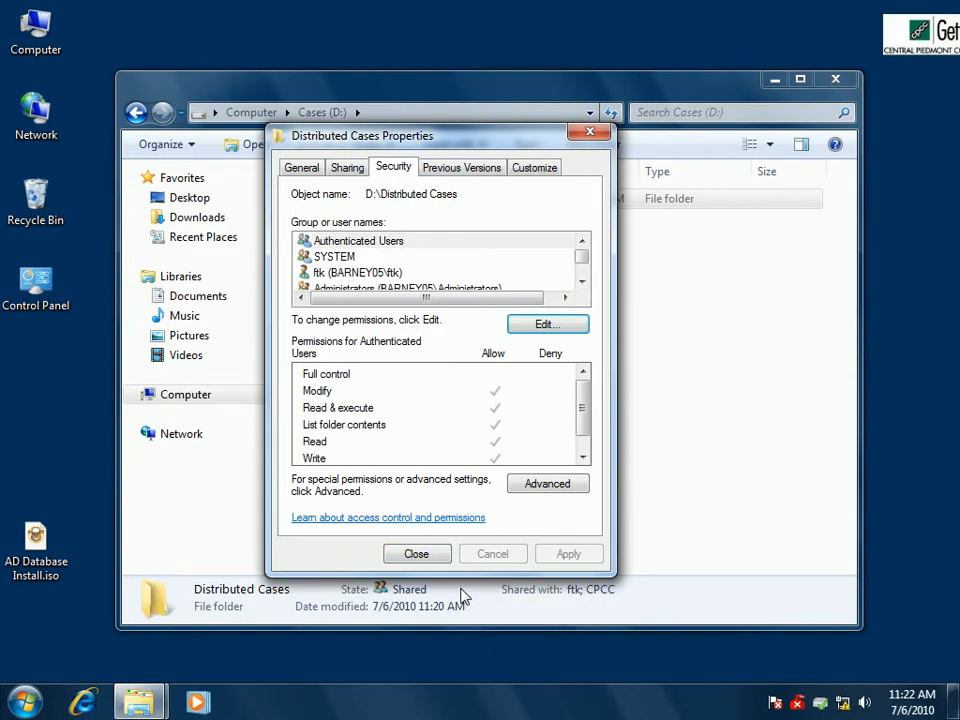
{"action": "left_click", "coordinate": [419, 554]}
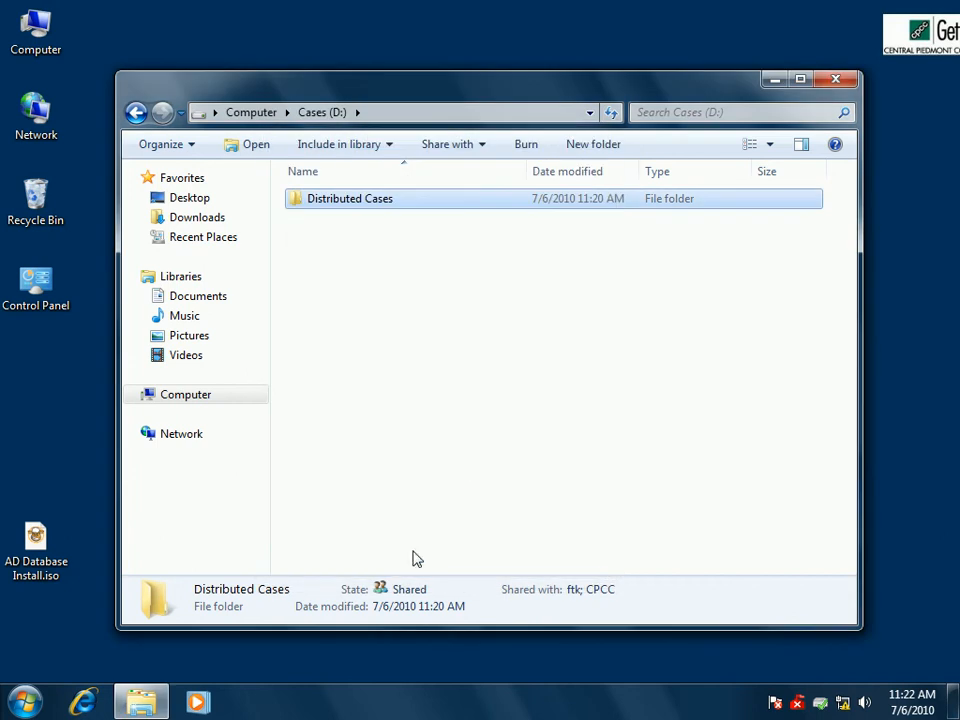
Close the Cases (D:) window and mount AD Database Install.iso from the desktop to Virtual CloneDrive H:.
{"action": "left_click", "coordinate": [483, 288]}
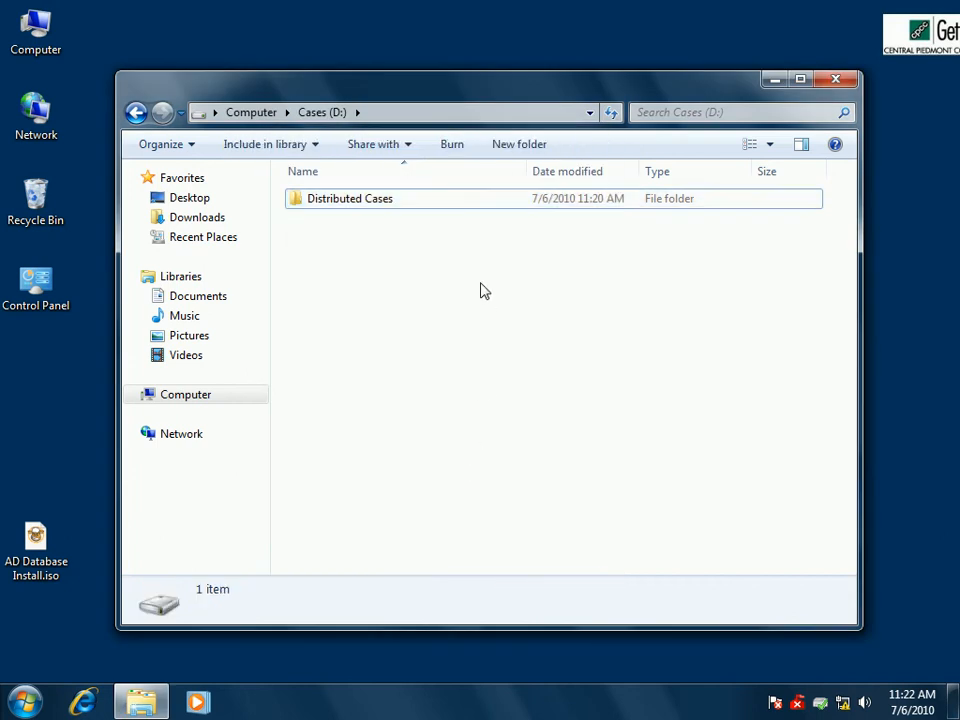
{"action": "left_click", "coordinate": [836, 80]}
{"action": "left_click", "coordinate": [354, 177]}
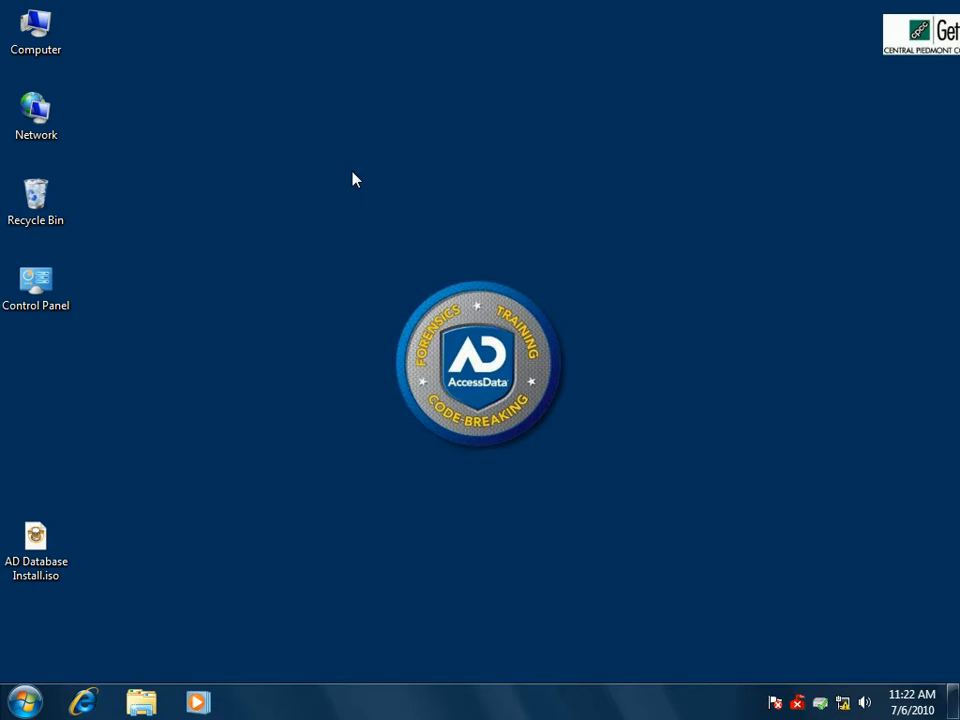
{"action": "right_click", "coordinate": [64, 572]}
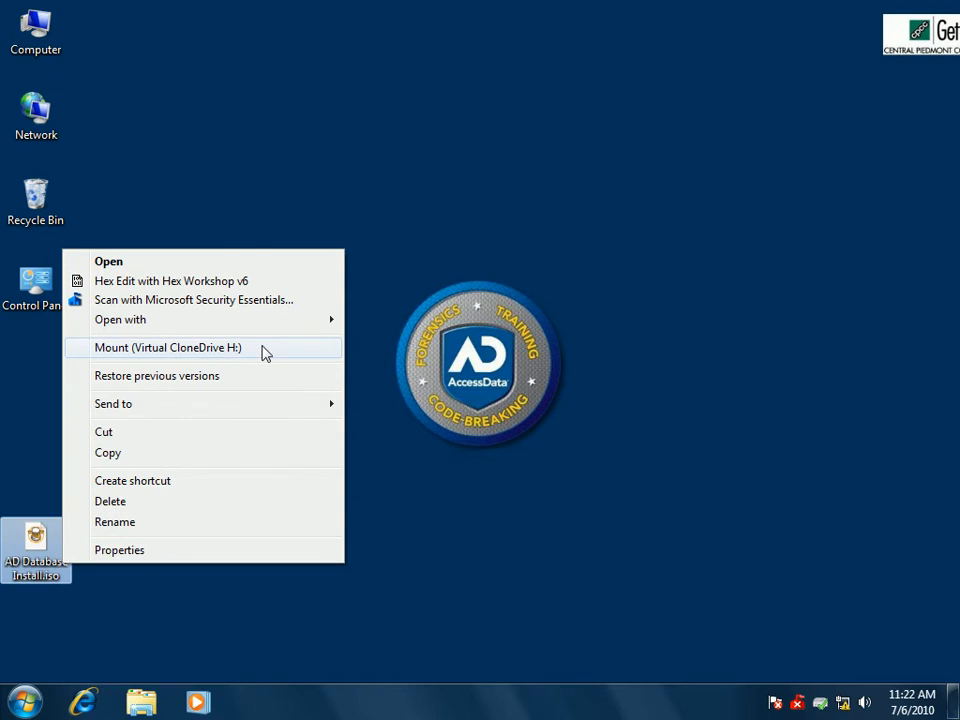
{"action": "left_click", "coordinate": [265, 350]}
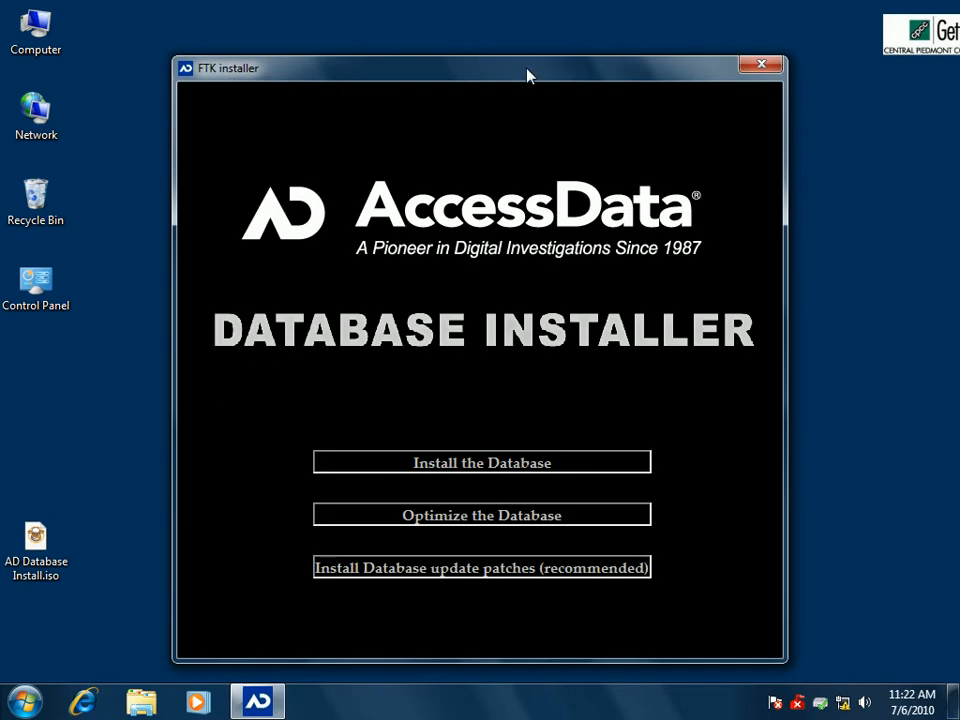
Start the database installation from the FTK installer and accept the AccessData Oracle 10g license agreement.
{"action": "left_click_drag", "start_coordinate": [529, 75], "coordinate": [522, 57]}
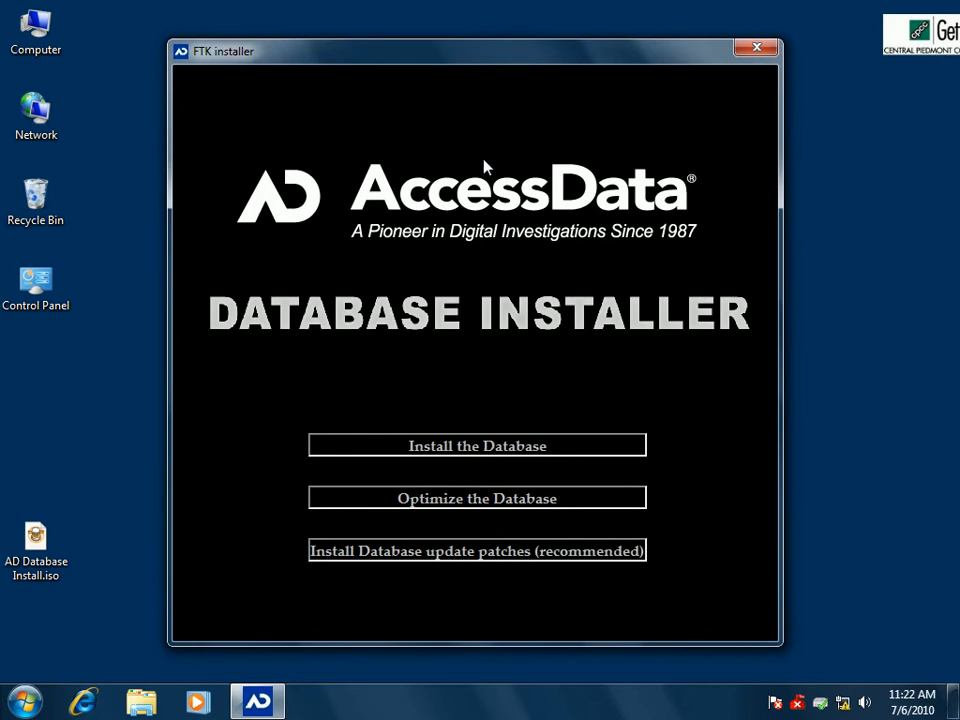
{"action": "left_click", "coordinate": [476, 448]}
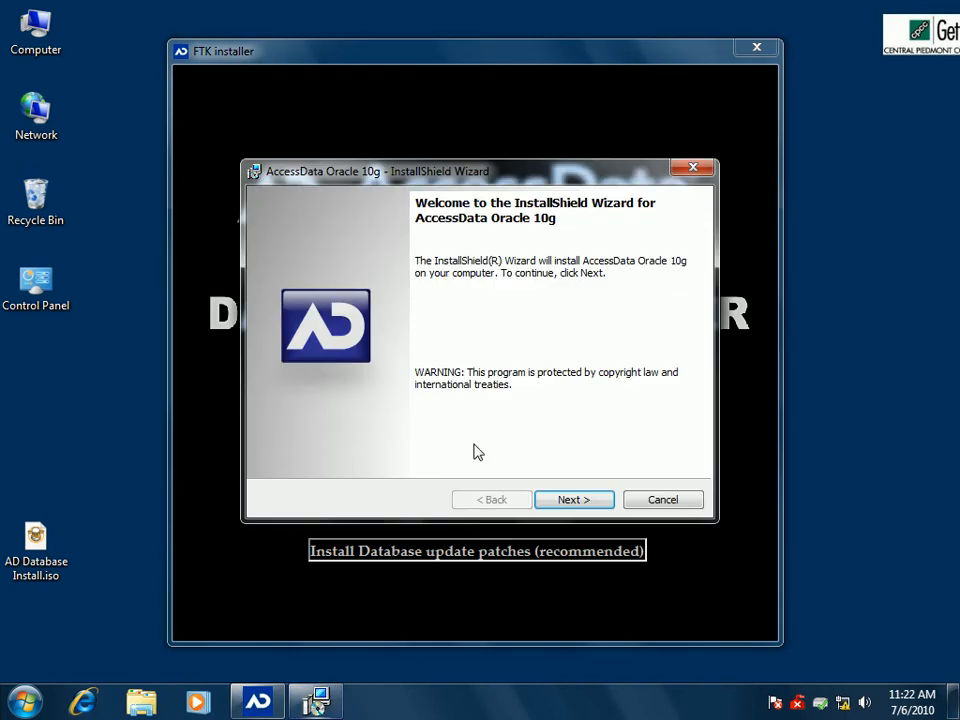
{"action": "left_click", "coordinate": [593, 503]}
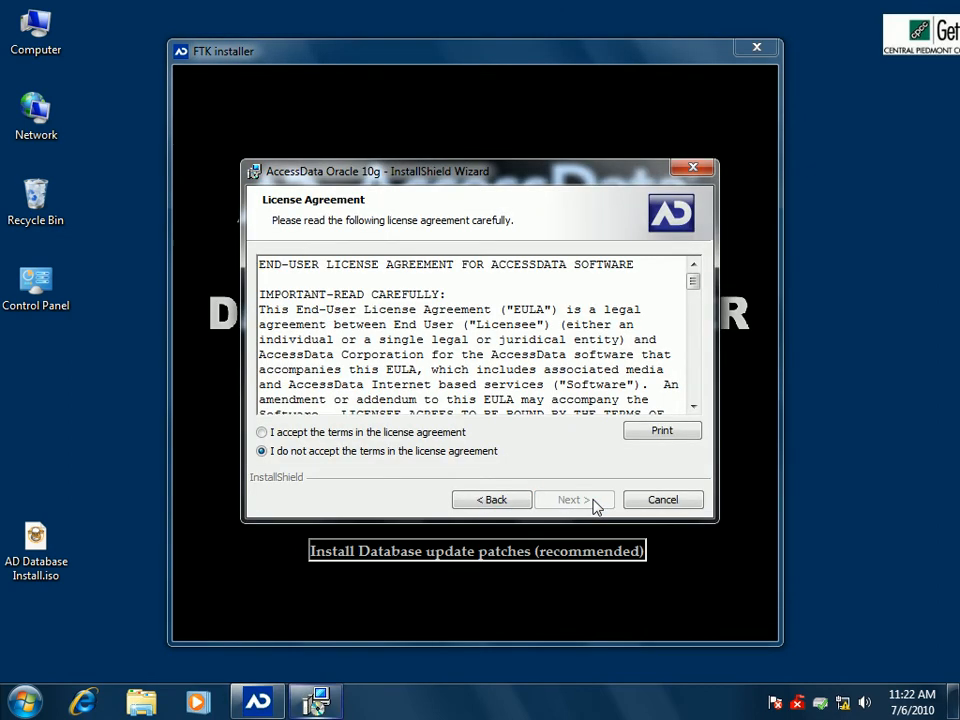
{"action": "left_click", "coordinate": [261, 433]}
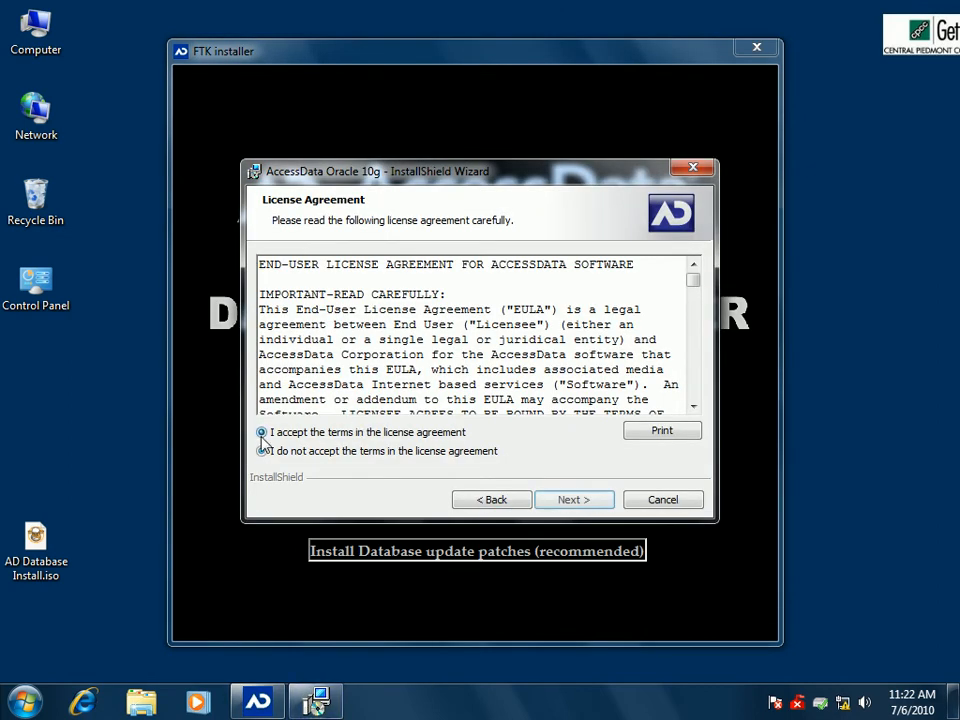
{"action": "left_click", "coordinate": [574, 503]}
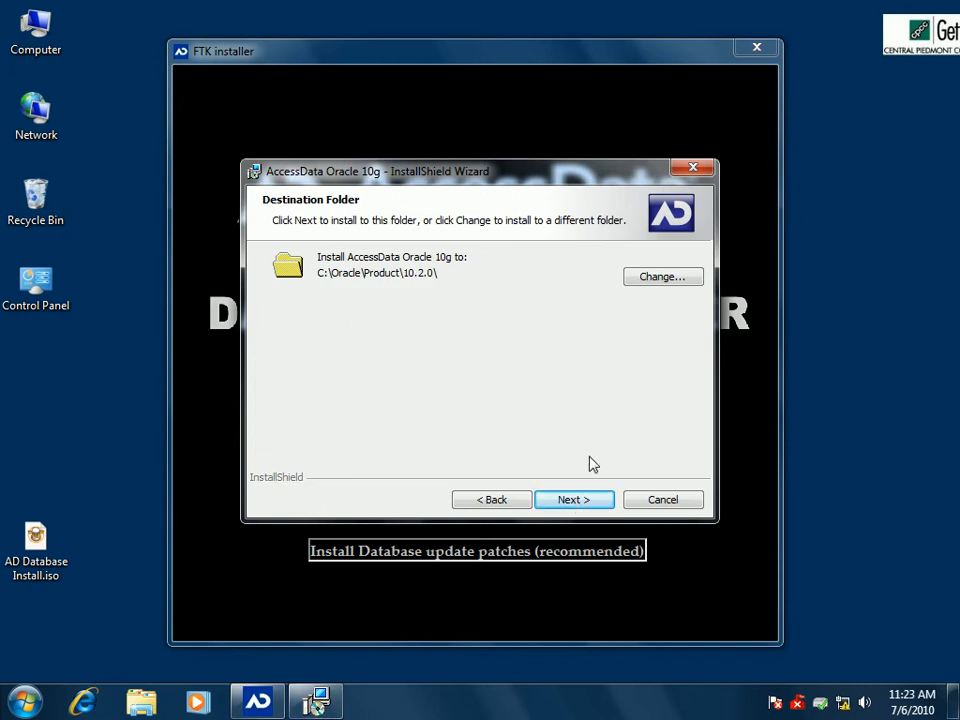
Install AccessData Oracle 10g to C:\Oracle\Product\10.2.0\ with the Typical setup type, finish the wizard and optimize the database.
{"action": "left_click", "coordinate": [576, 502]}
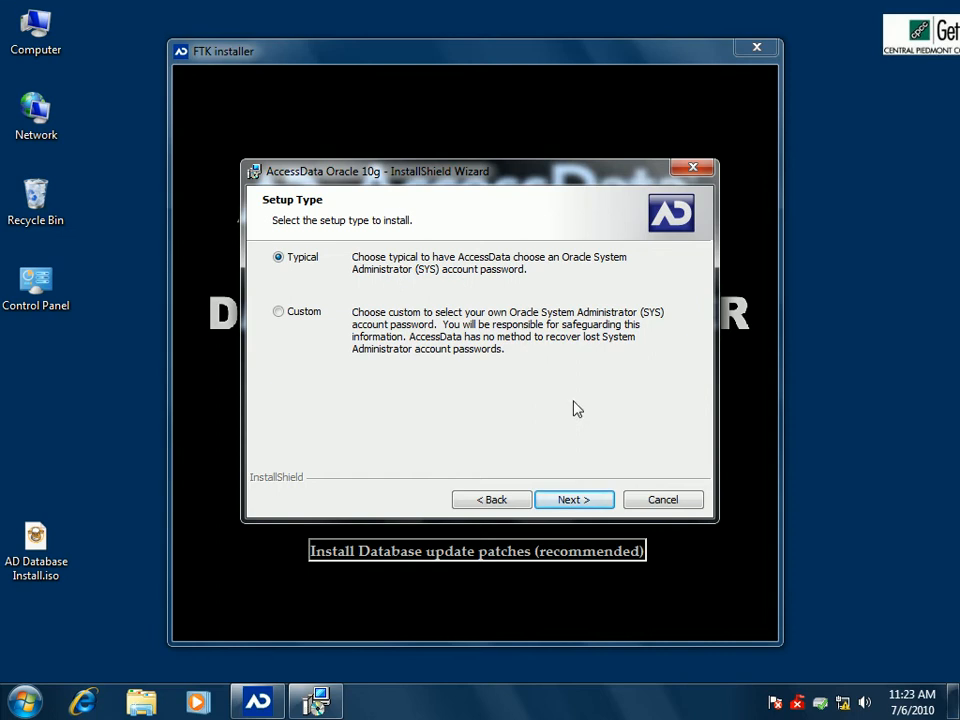
{"action": "left_click", "coordinate": [577, 499]}
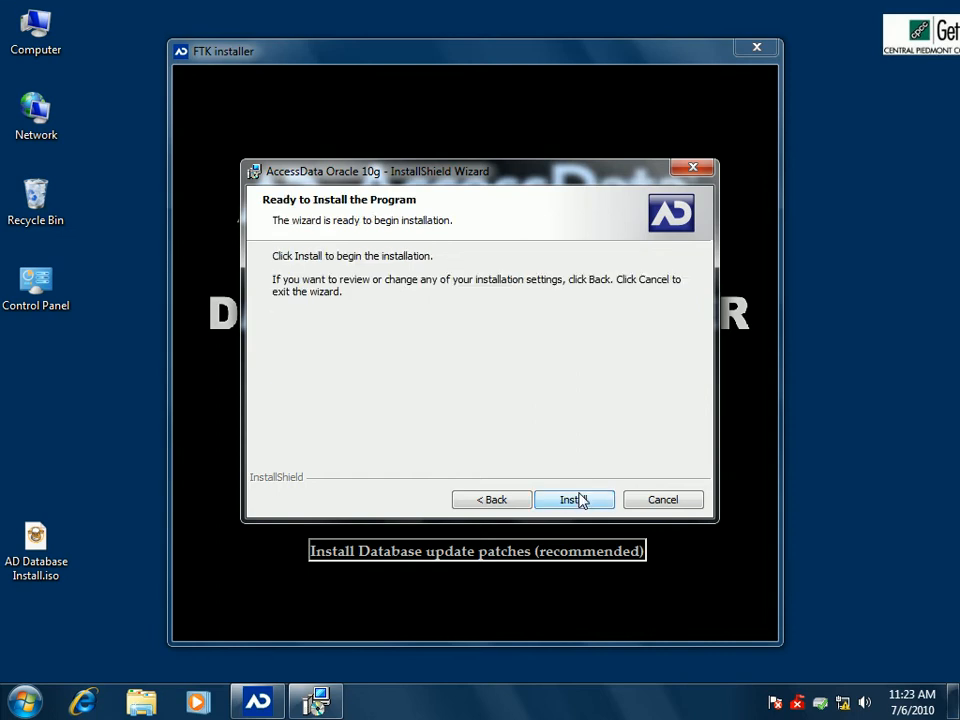
{"action": "left_click", "coordinate": [580, 500]}
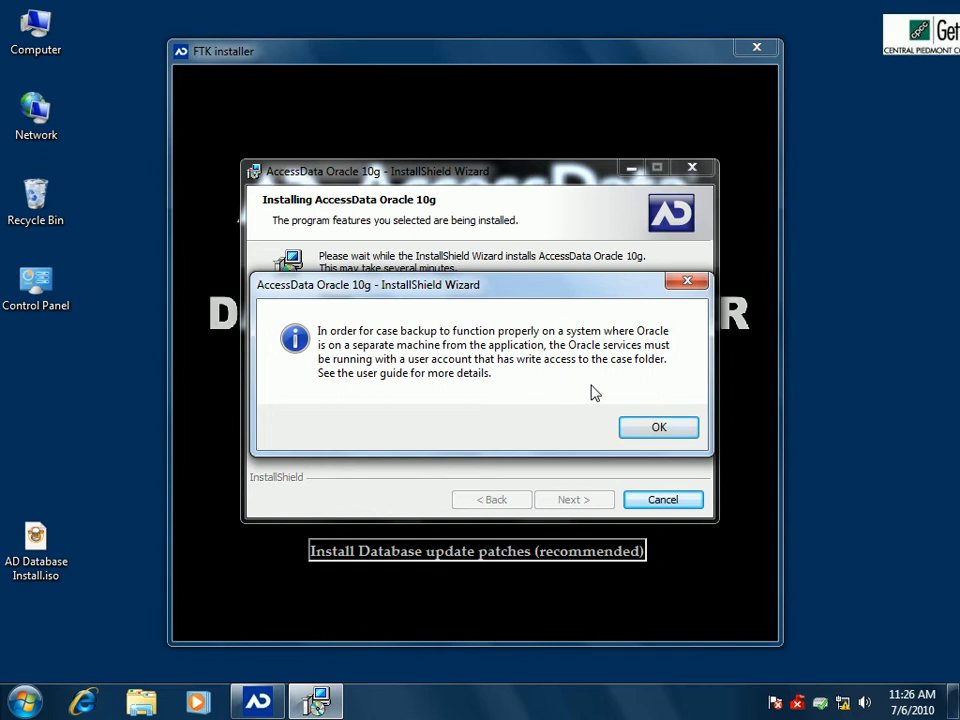
{"action": "left_click", "coordinate": [648, 426]}
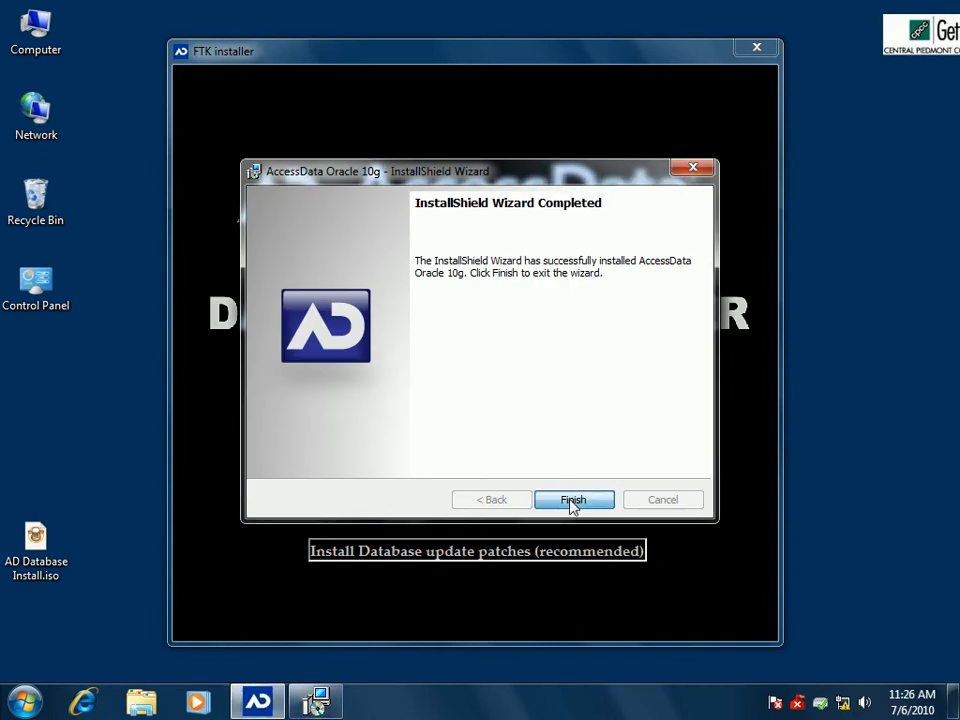
{"action": "left_click", "coordinate": [572, 502]}
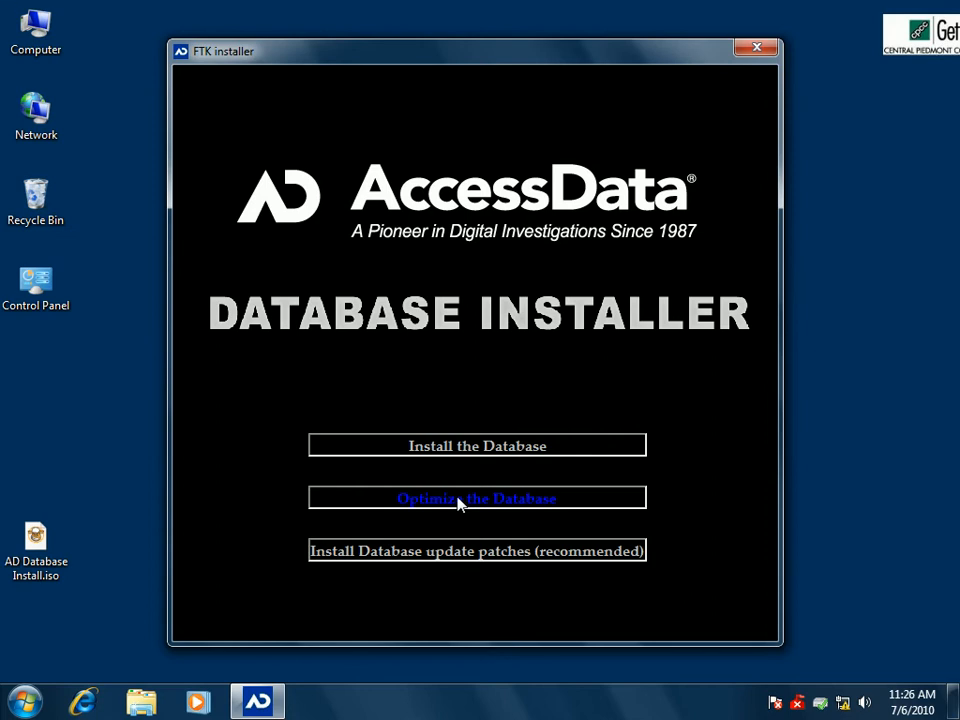
{"action": "left_click", "coordinate": [493, 503]}
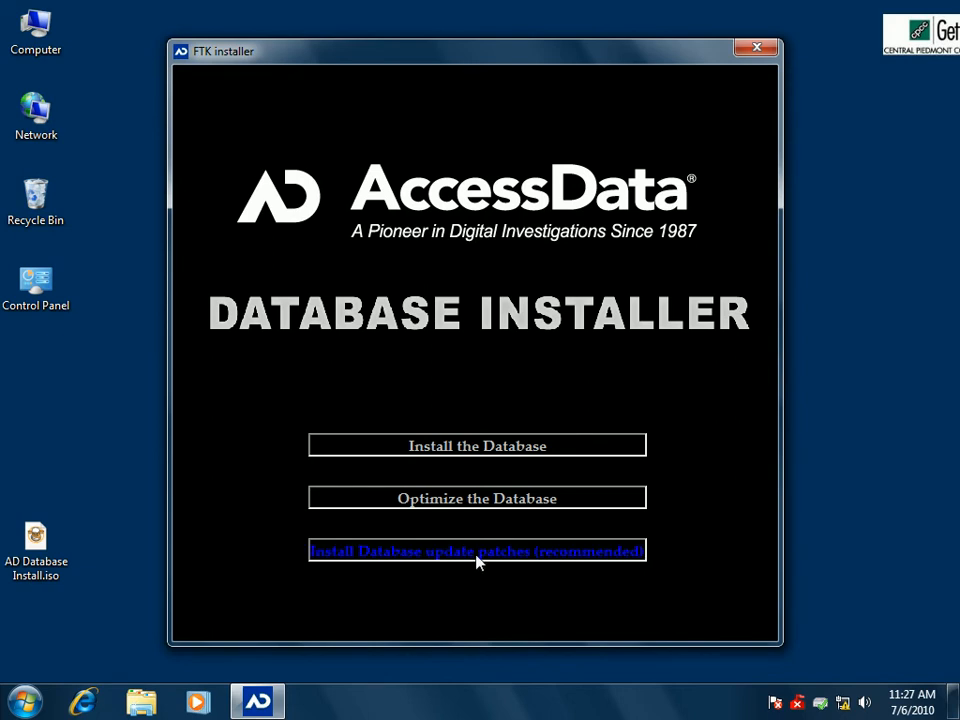
Start the recommended database update patch, acknowledge the case backup notice and accept the patch's license agreement.
{"action": "left_click", "coordinate": [478, 558]}
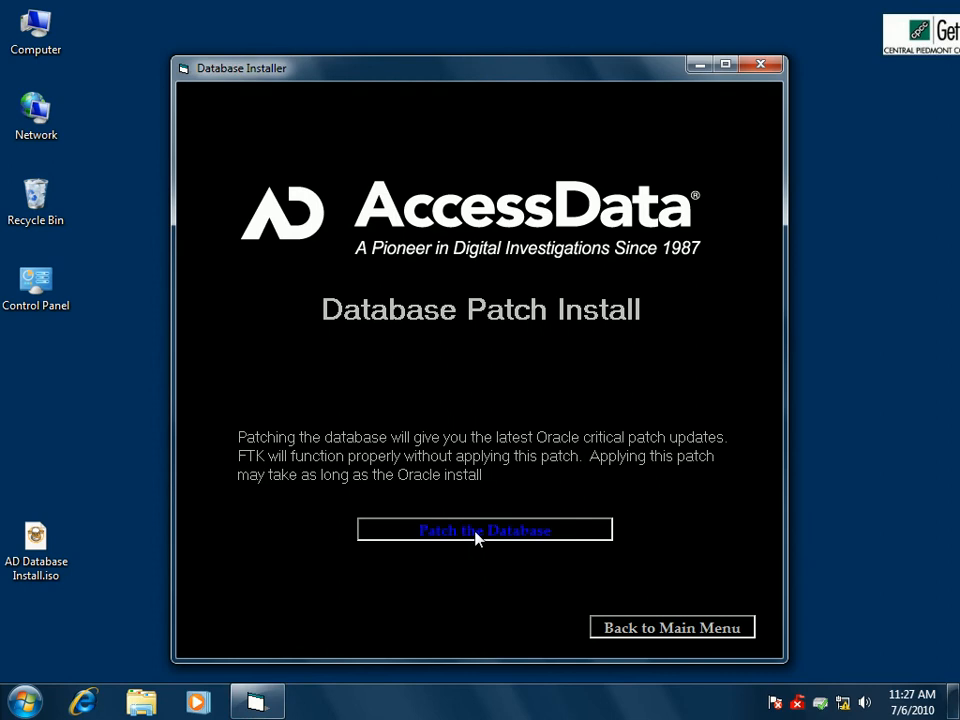
{"action": "left_click", "coordinate": [478, 538]}
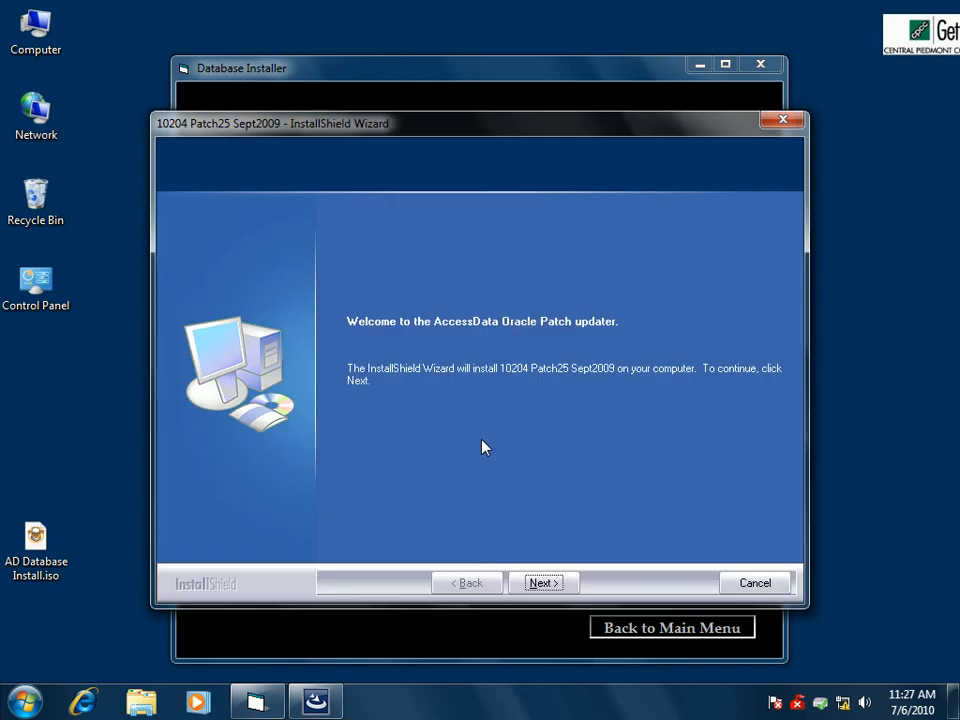
{"action": "left_click", "coordinate": [548, 585]}
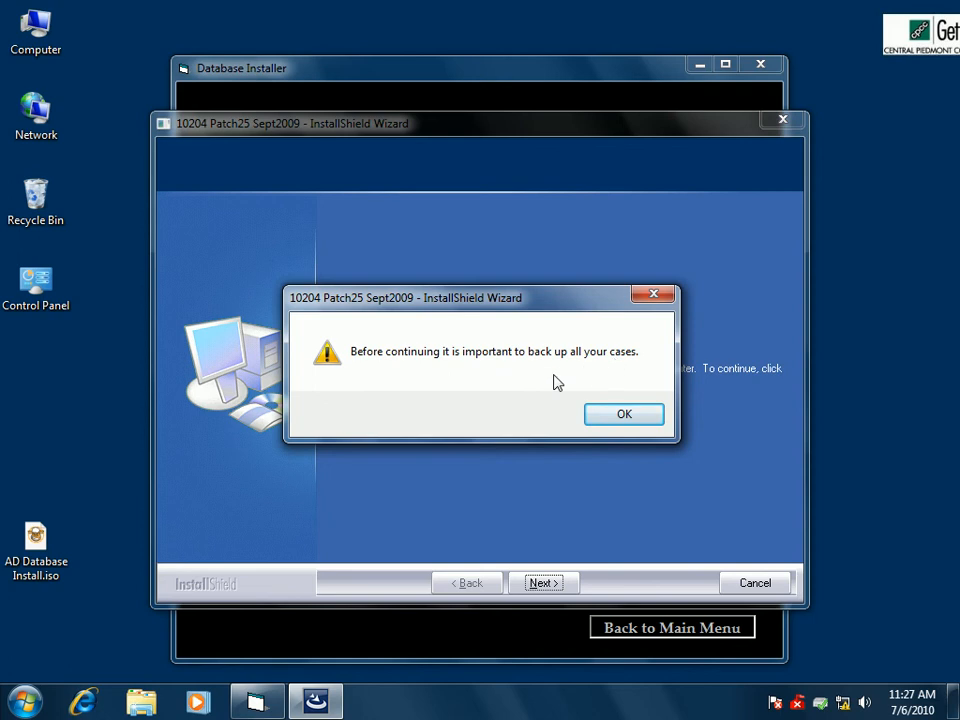
{"action": "left_click", "coordinate": [614, 415]}
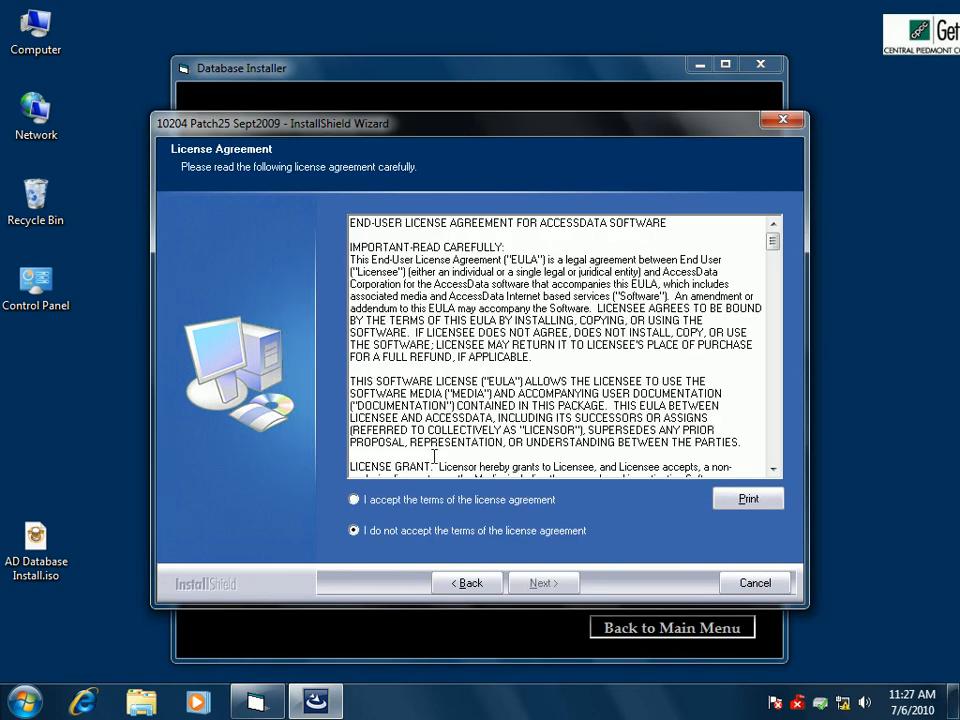
{"action": "left_click", "coordinate": [354, 499]}
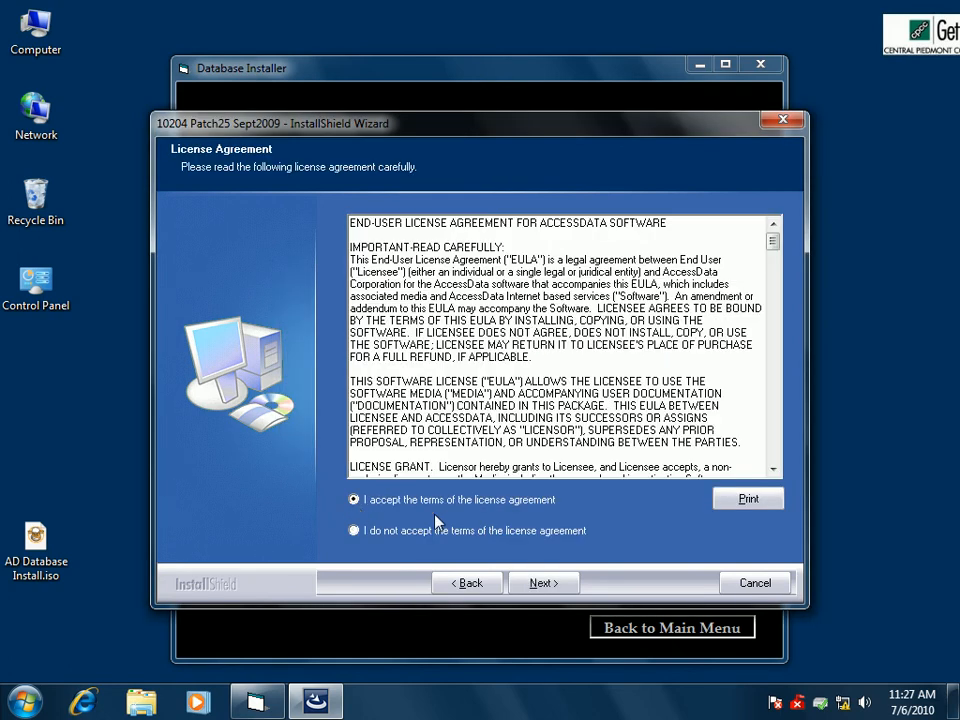
{"action": "left_click", "coordinate": [553, 583]}
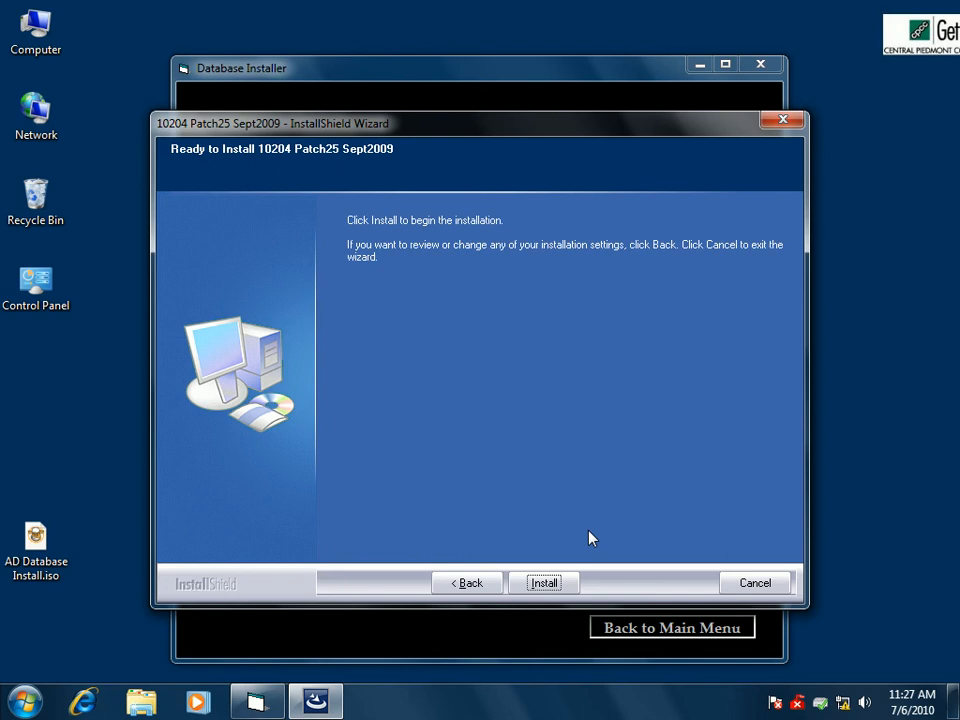
Install 10204 Patch25 Sept2009, finish the wizard, return to the installer's main menu and close the FTK installer.
{"action": "left_click", "coordinate": [541, 579]}
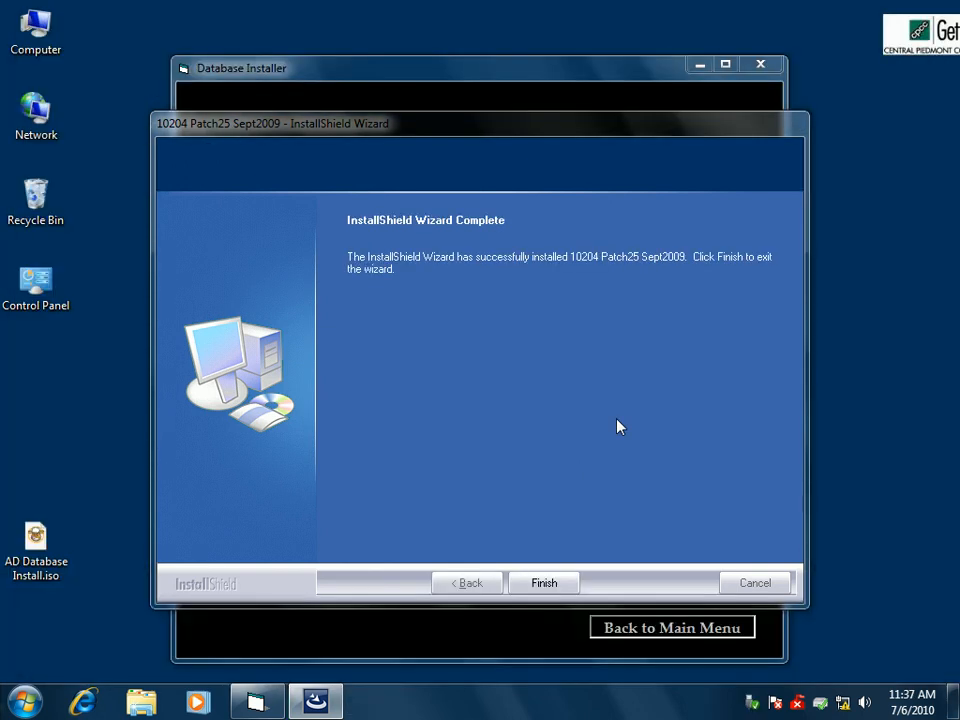
{"action": "left_click", "coordinate": [546, 580]}
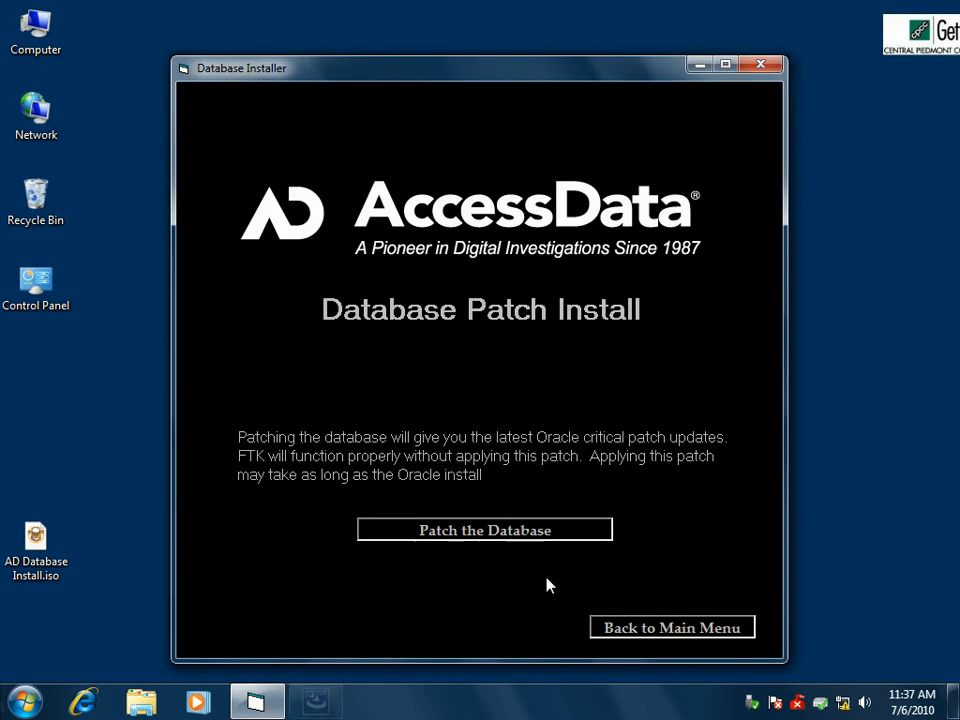
{"action": "left_click", "coordinate": [647, 628]}
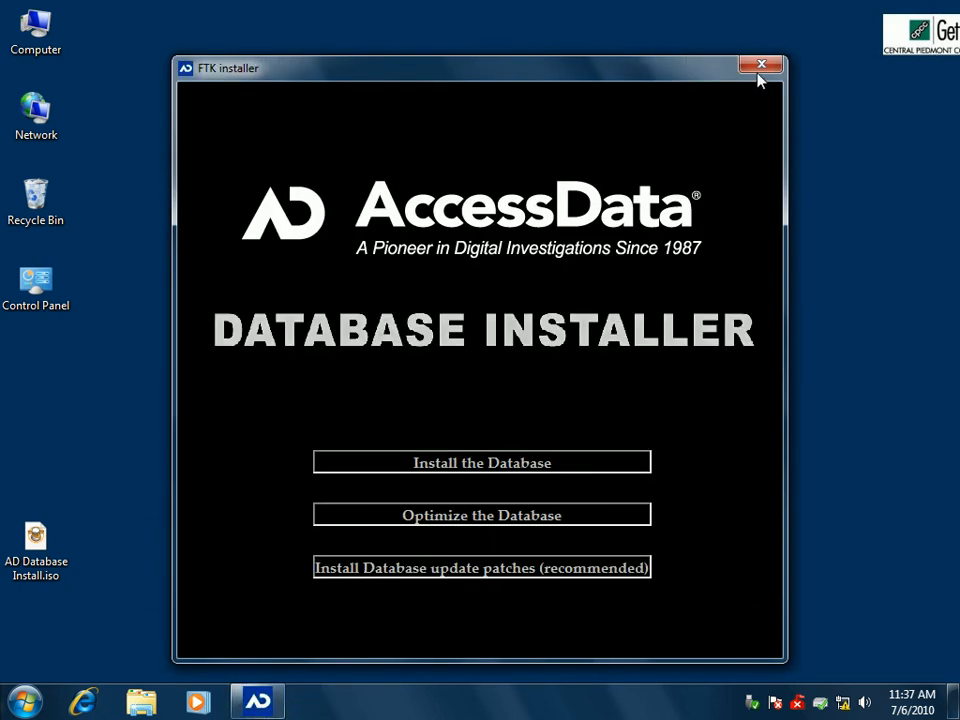
{"action": "left_click", "coordinate": [762, 67]}
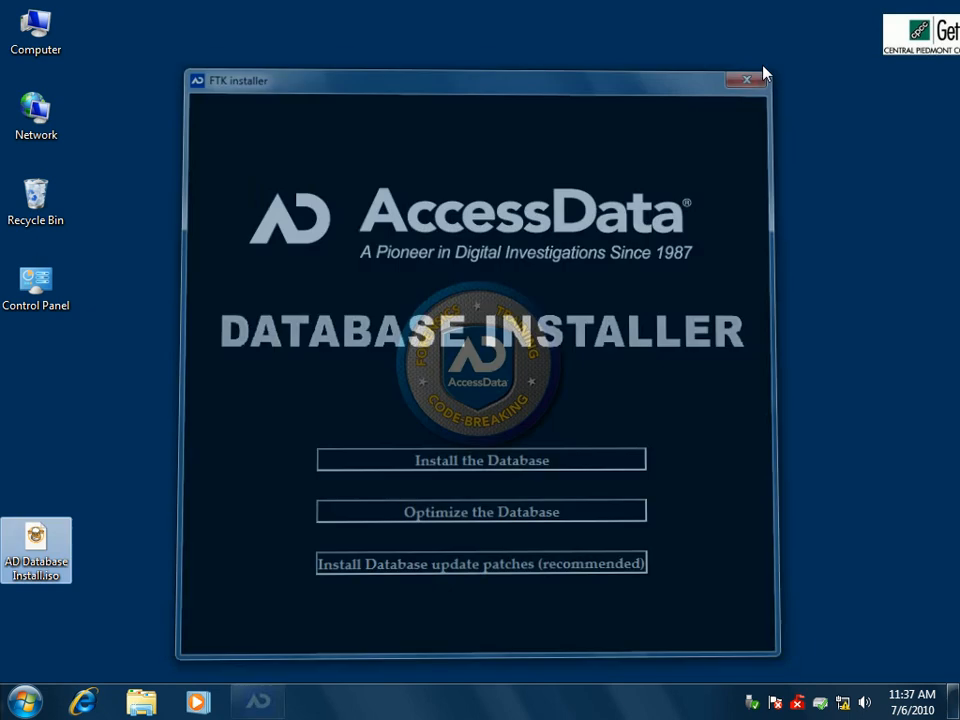